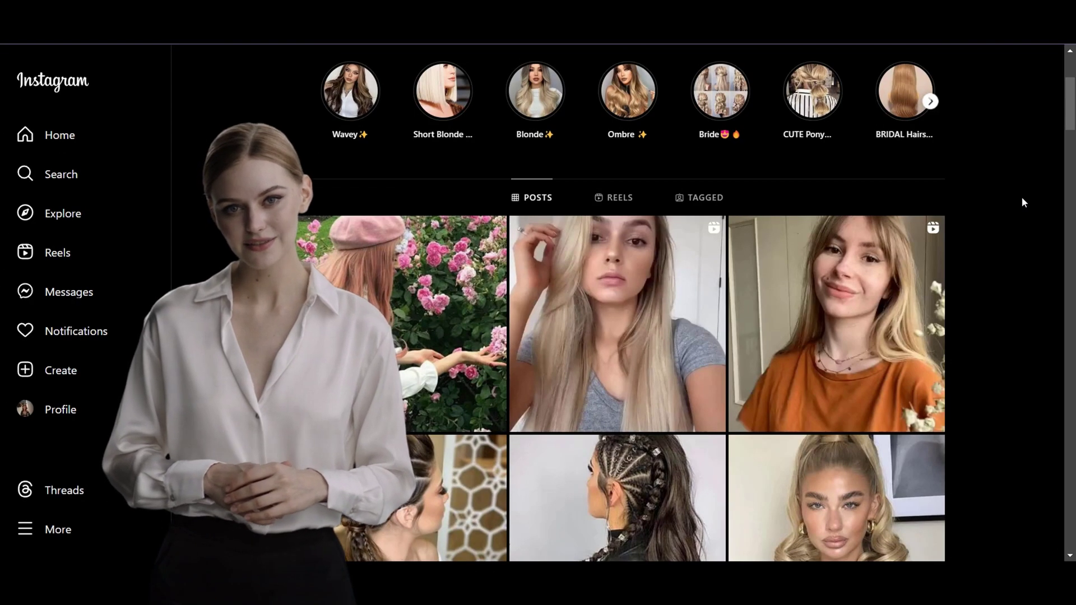
Step: Browse the hairstyle posts, opening two of them for a closer look
scroll(1021, 196, down, 8)
scroll(1003, 231, down, 15)
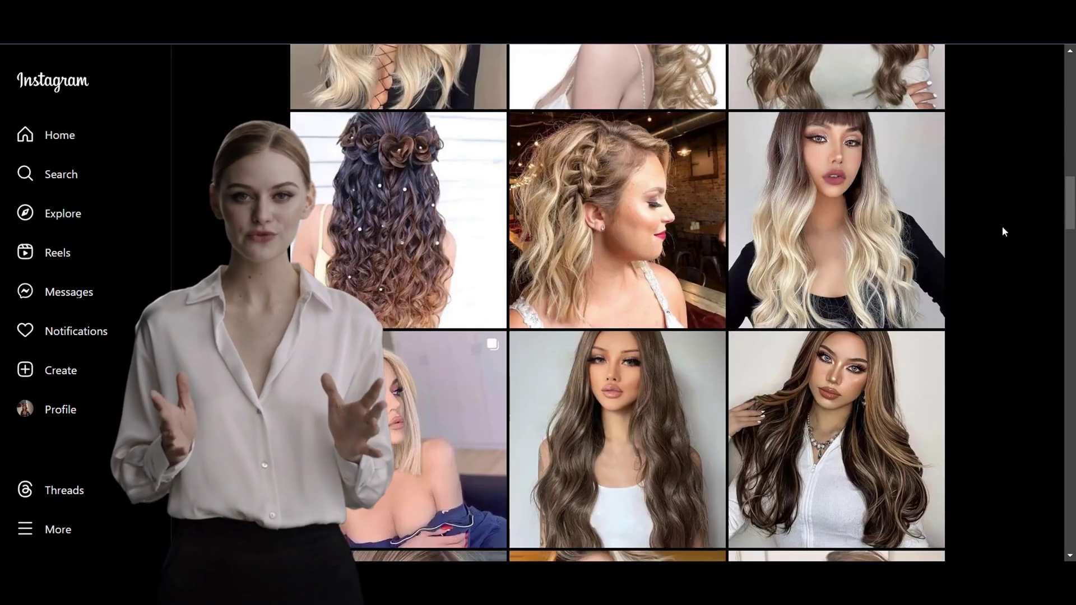
scroll(1003, 231, down, 15)
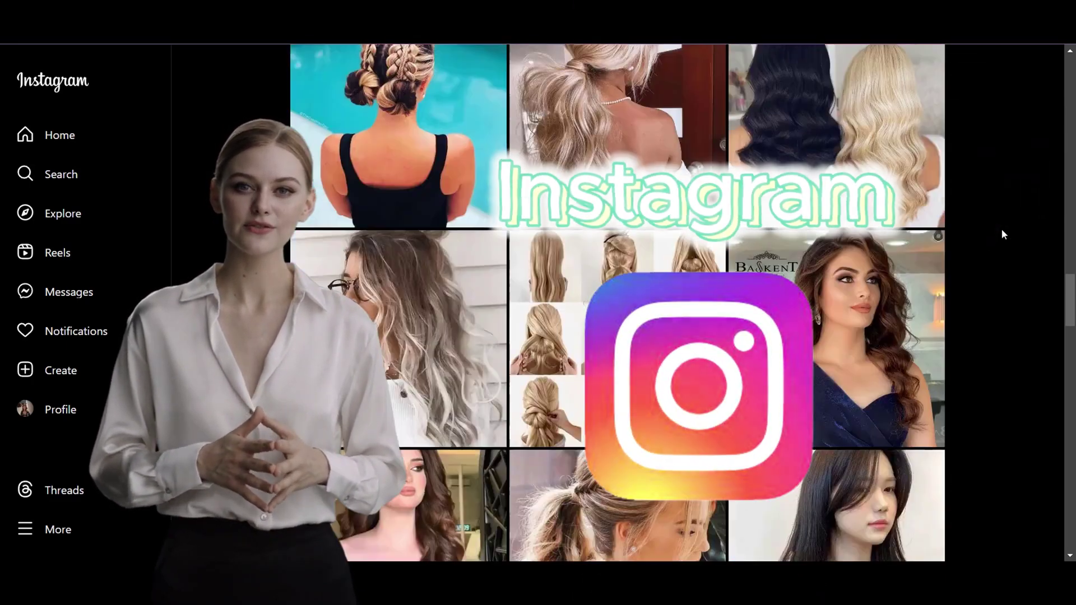
scroll(1002, 231, down, 15)
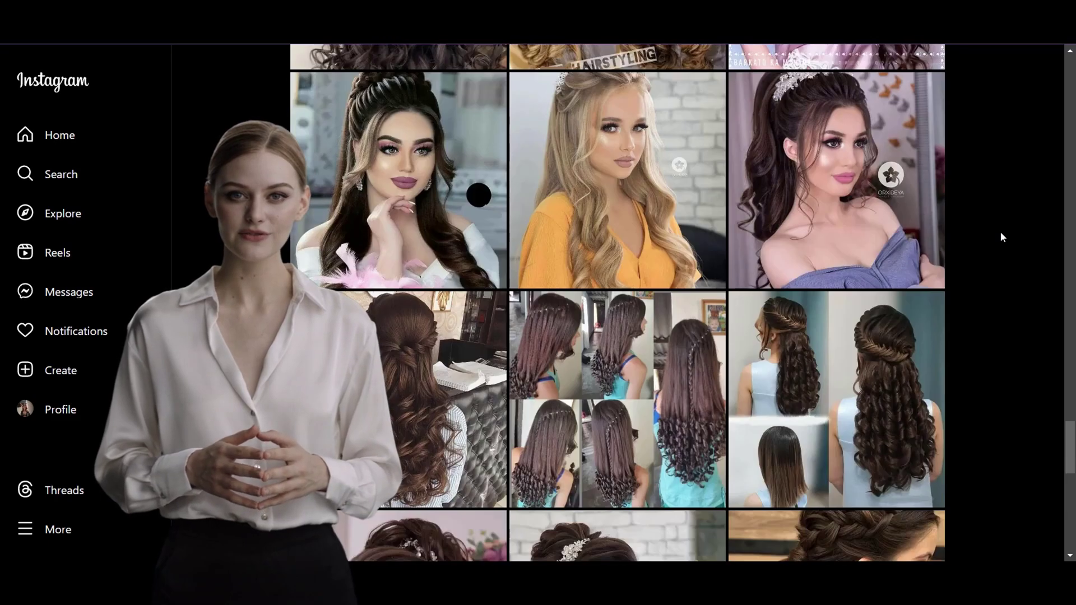
scroll(1000, 234, down, 5)
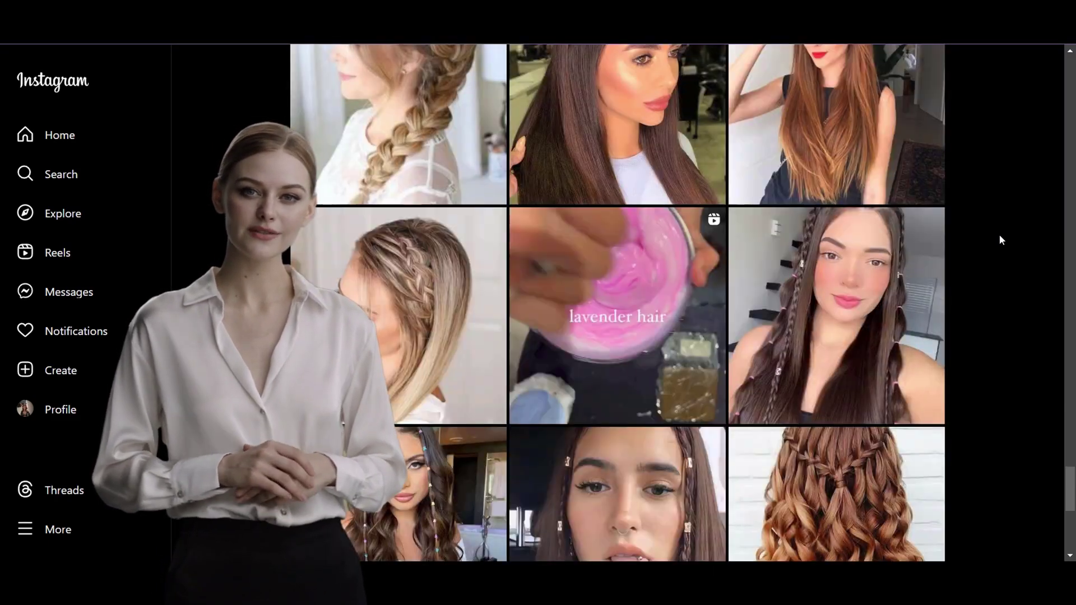
scroll(1000, 234, down, 4)
scroll(1000, 234, down, 5)
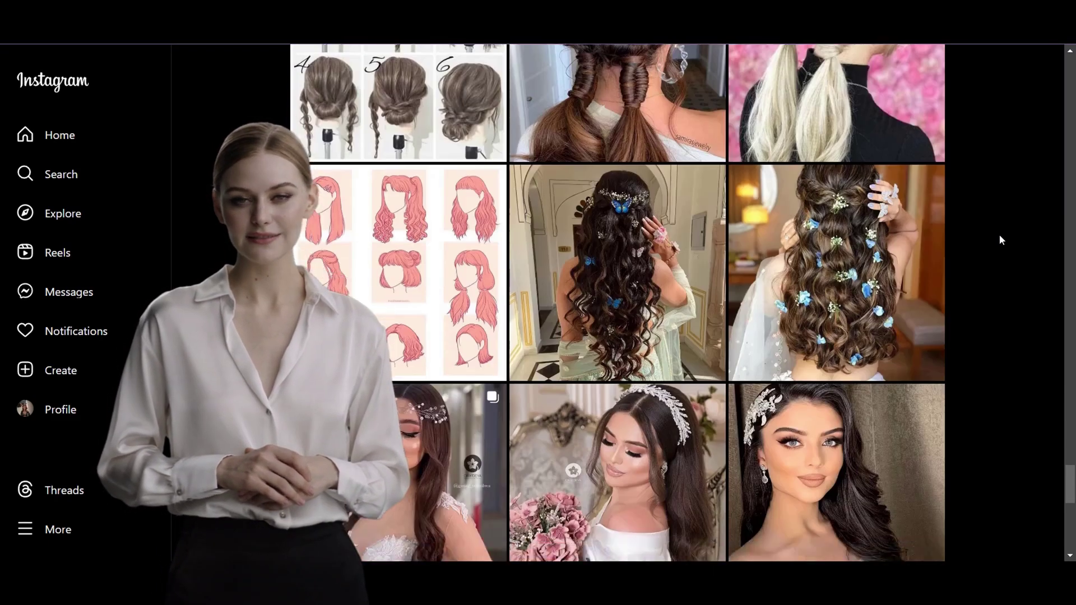
scroll(1000, 235, down, 5)
scroll(999, 234, down, 15)
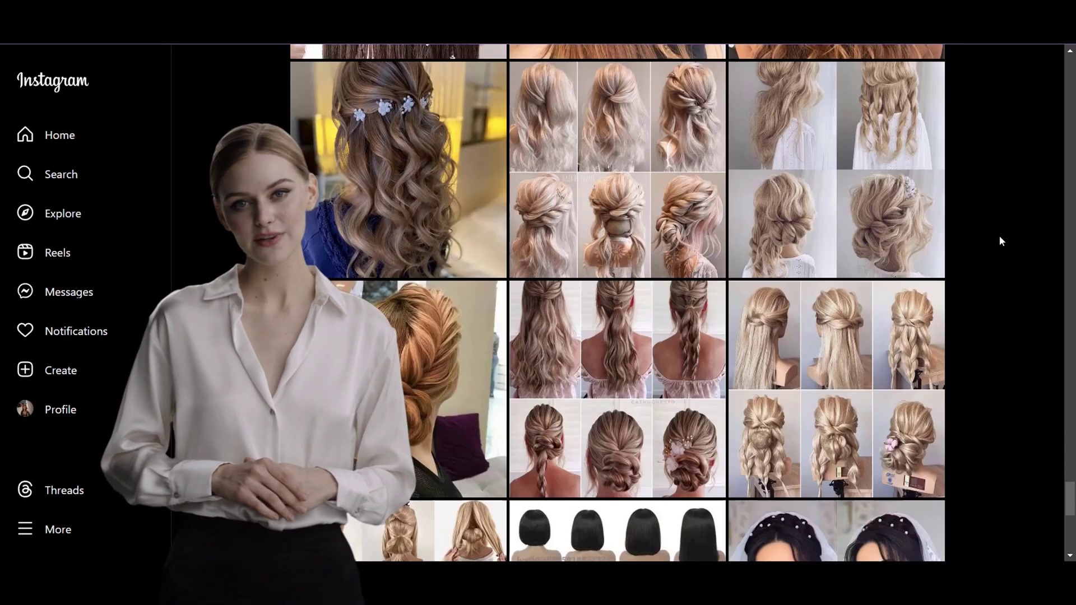
scroll(1000, 235, down, 5)
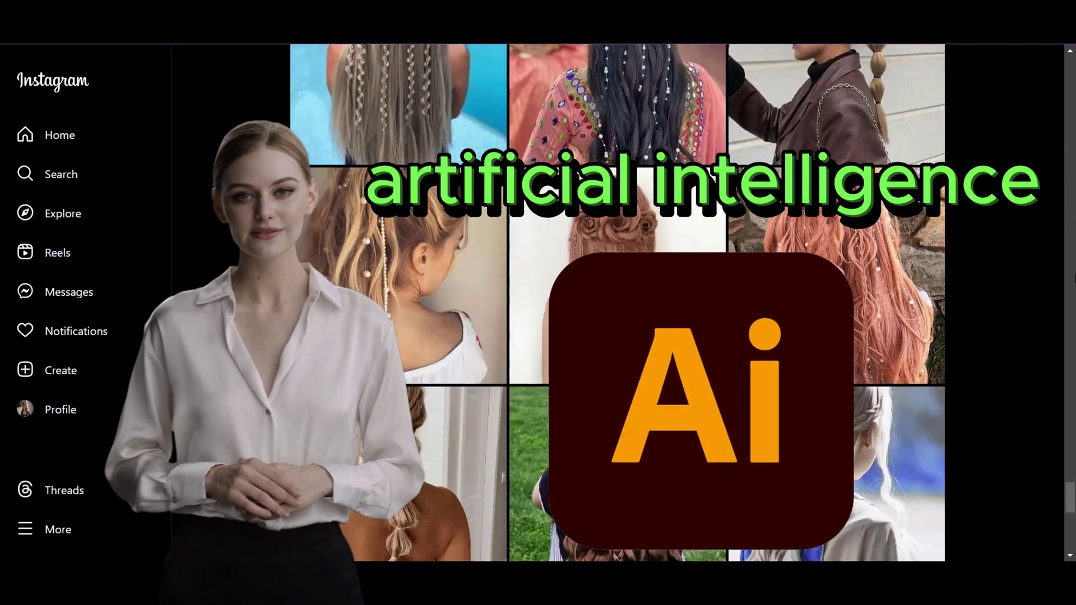
drag(1070, 457, 1059, 65)
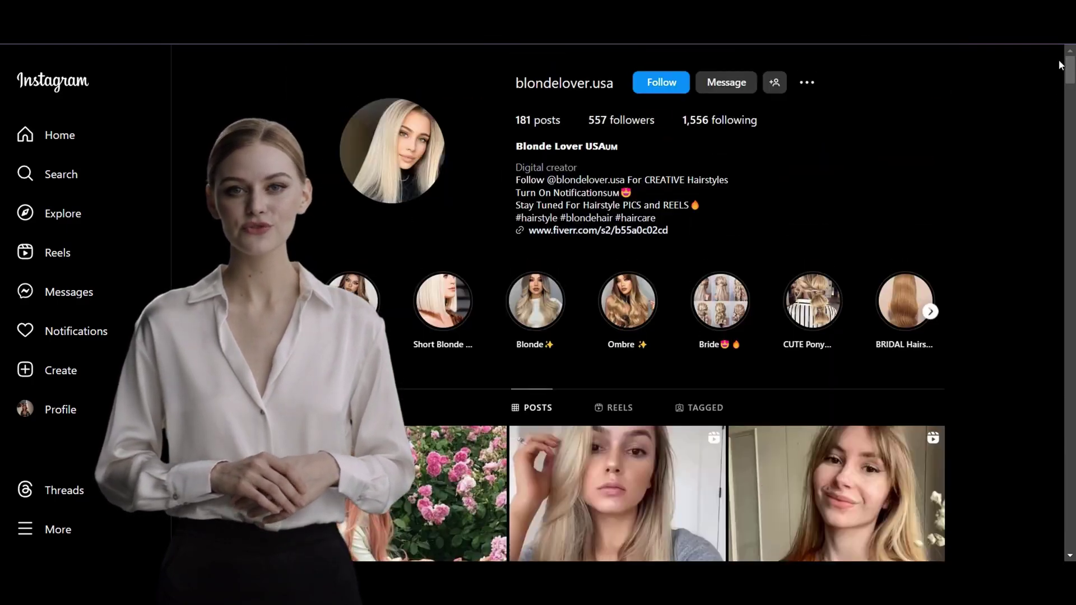
scroll(727, 231, down, 5)
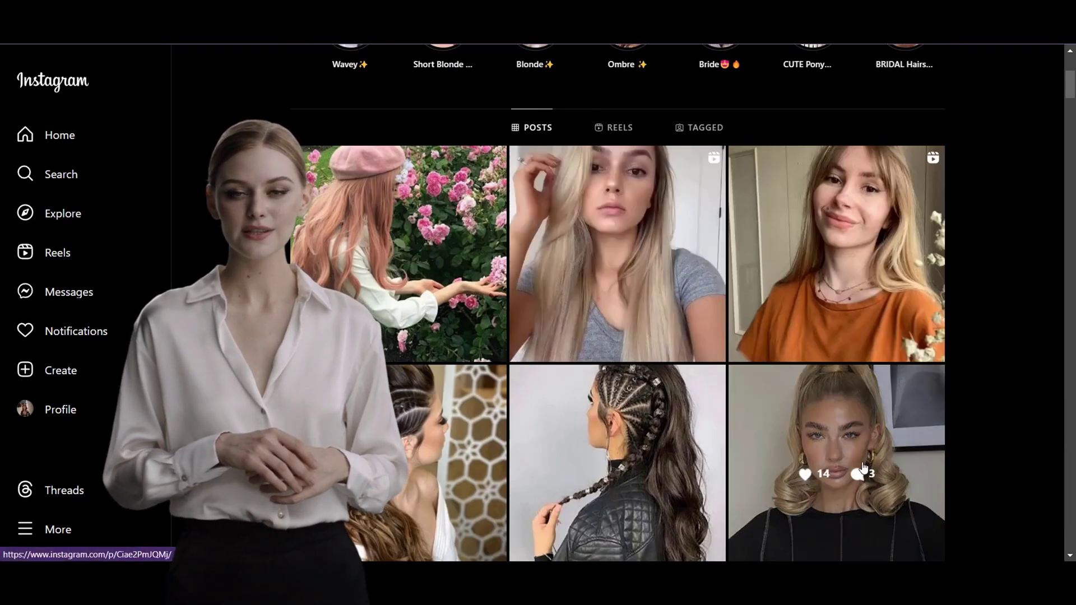
click(426, 290)
click(953, 344)
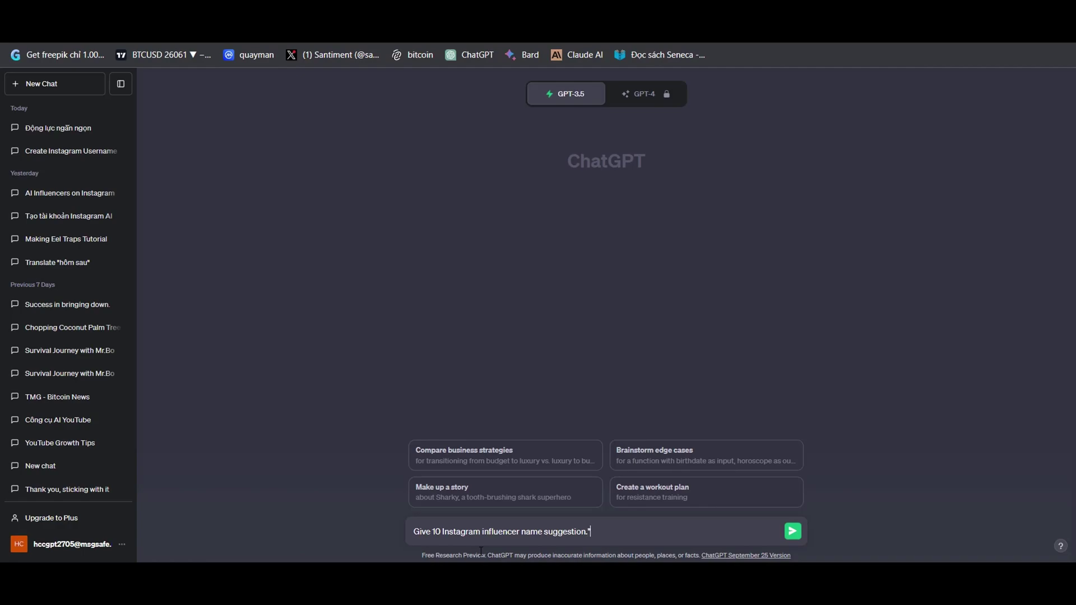
Step: Ask ChatGPT for influencer names, then ten girl names with surnames, and select the first full name
key(Return)
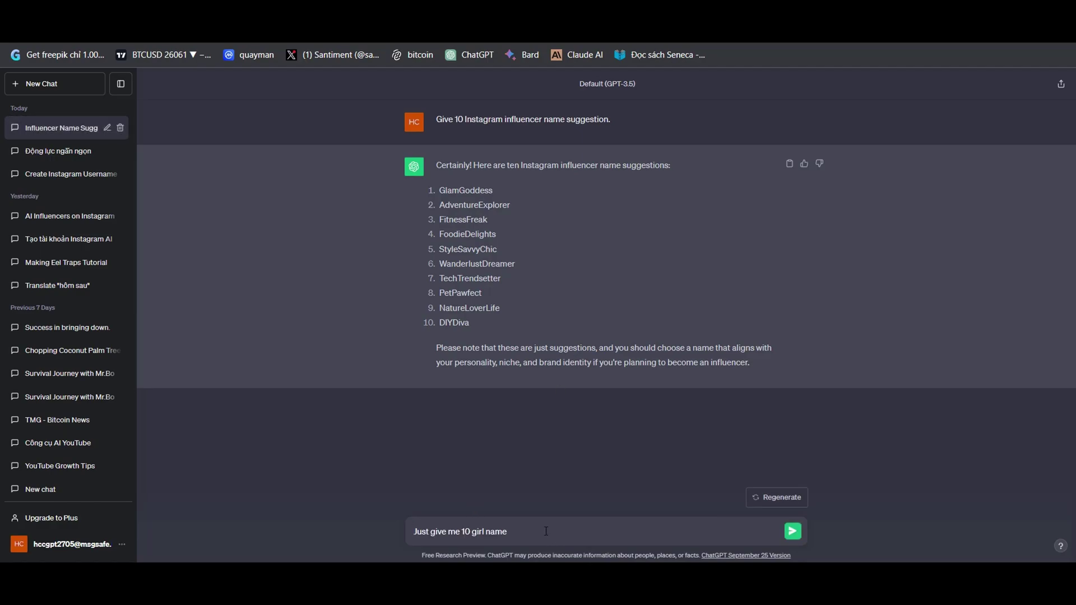
key(Return)
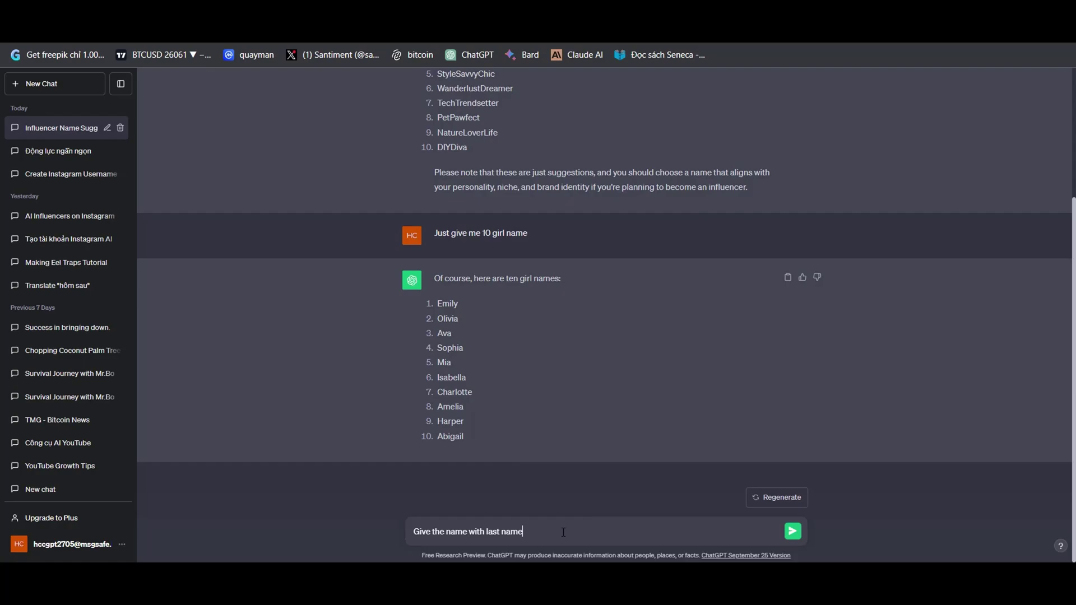
key(Return)
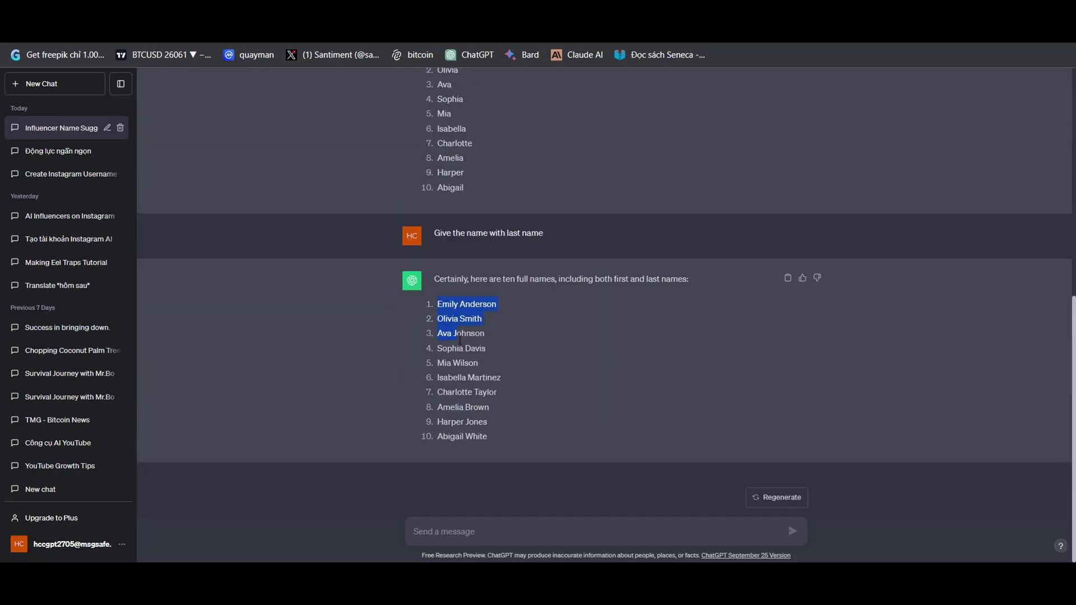
drag(459, 339, 487, 440)
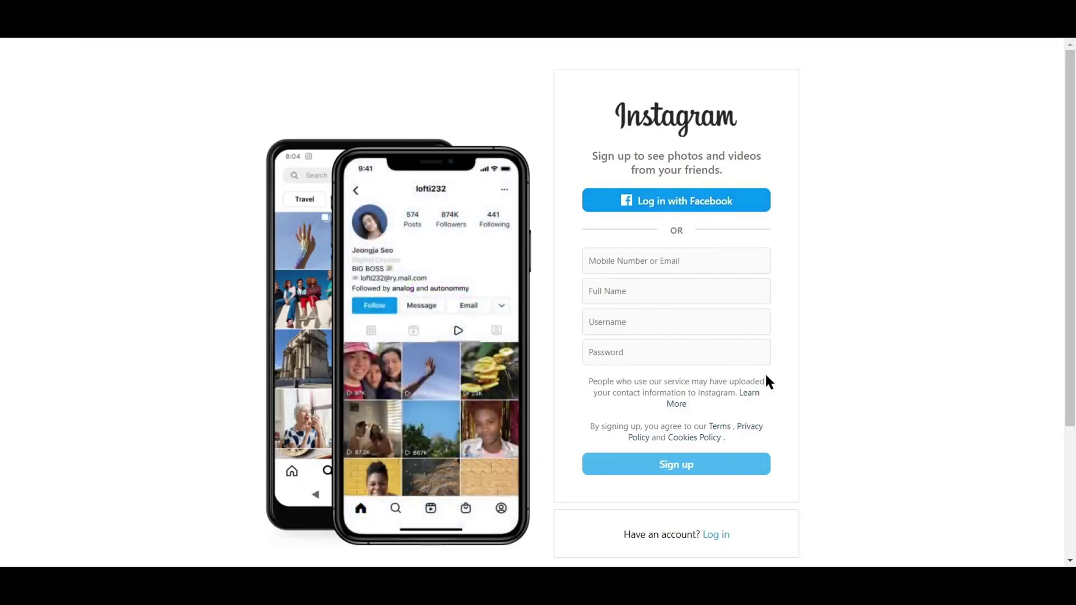
Step: Log in, go to More > Settings, dismiss the Accounts Centre notice and choose Personal details
click(715, 537)
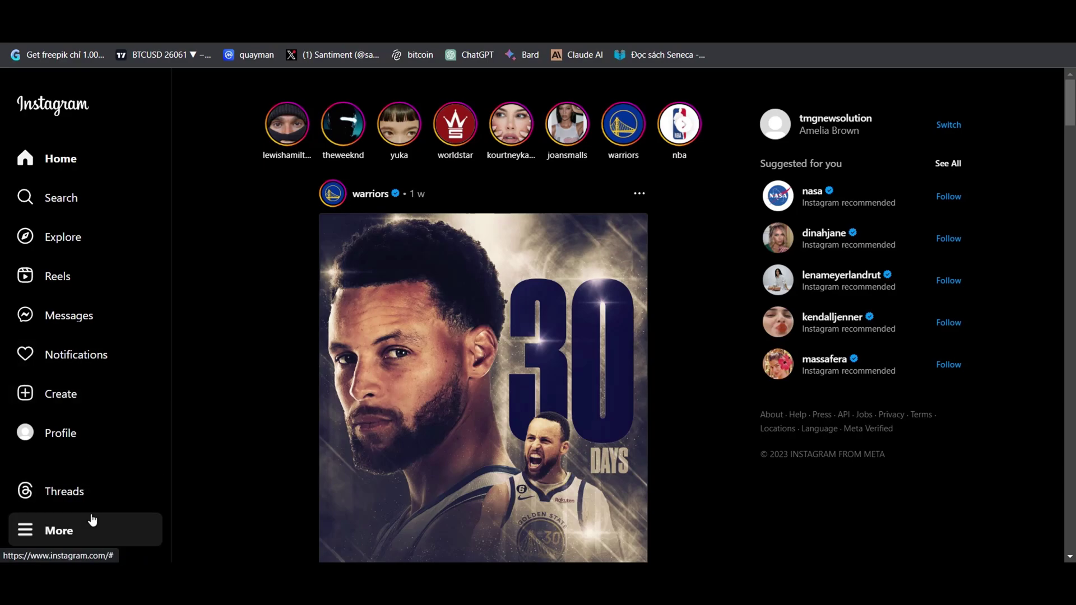
click(92, 527)
click(84, 259)
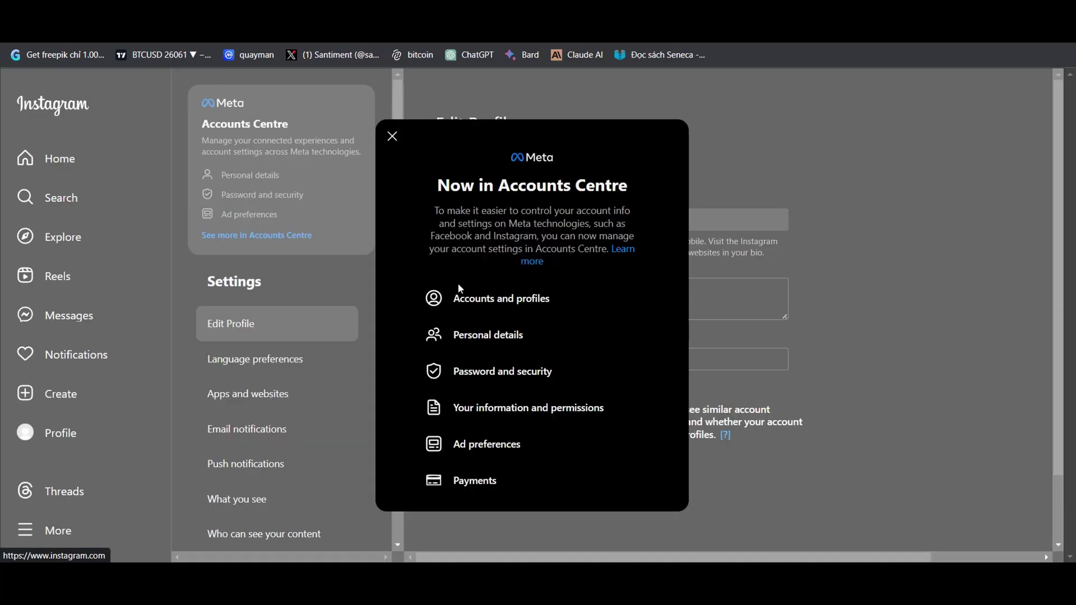
click(394, 145)
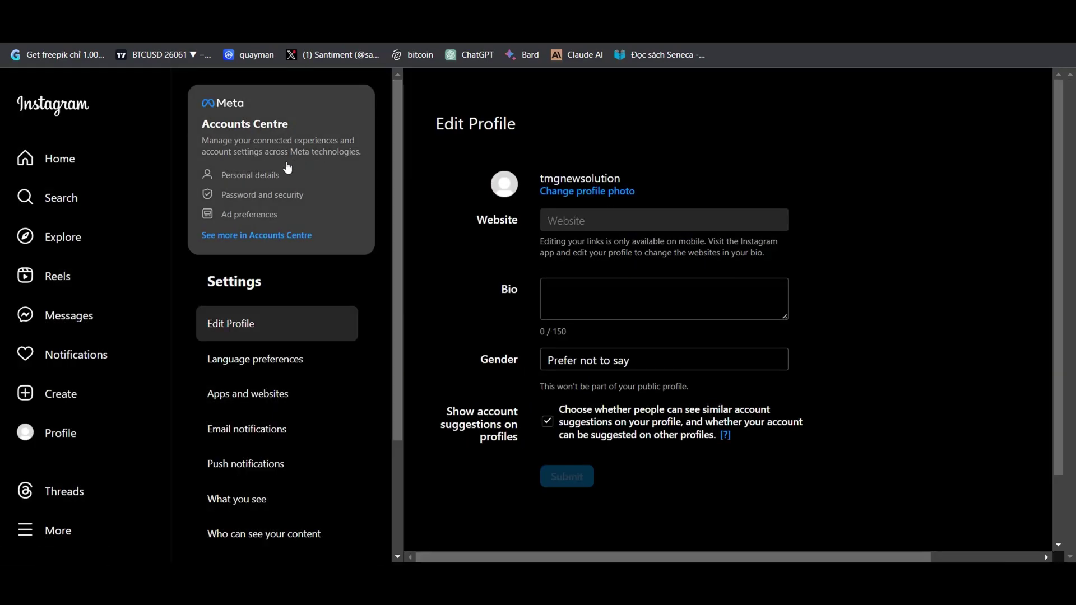
click(268, 177)
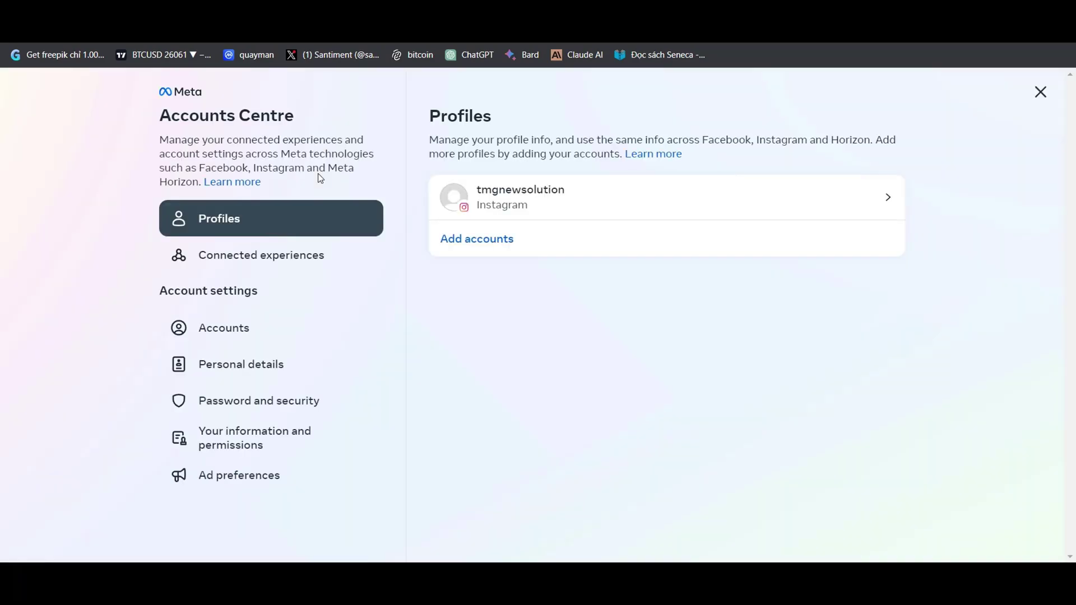
Step: Replace the profile's display name with the first full name ChatGPT suggested
click(524, 209)
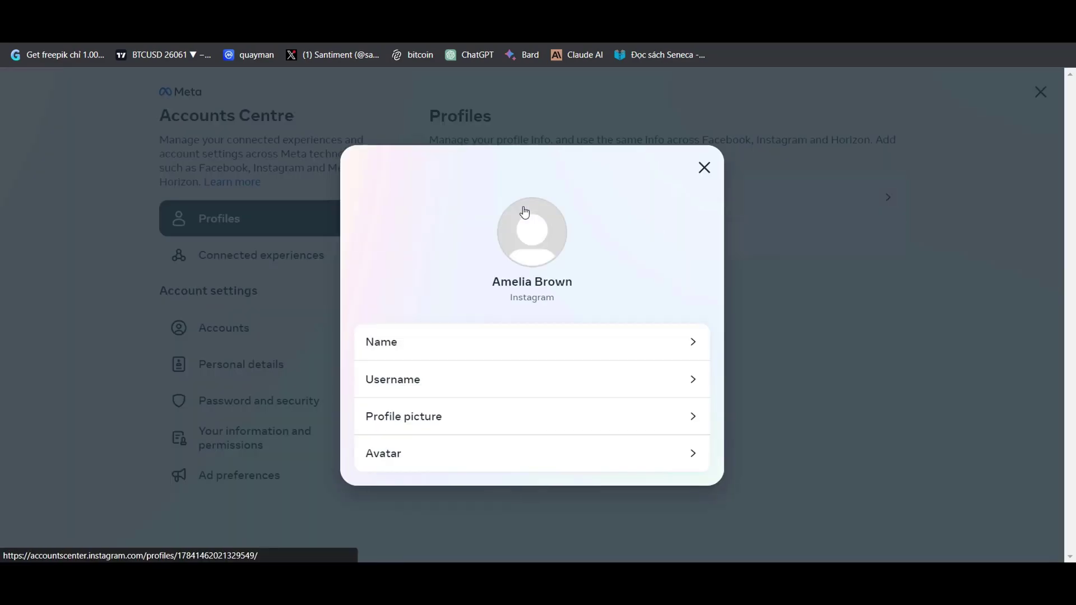
click(454, 347)
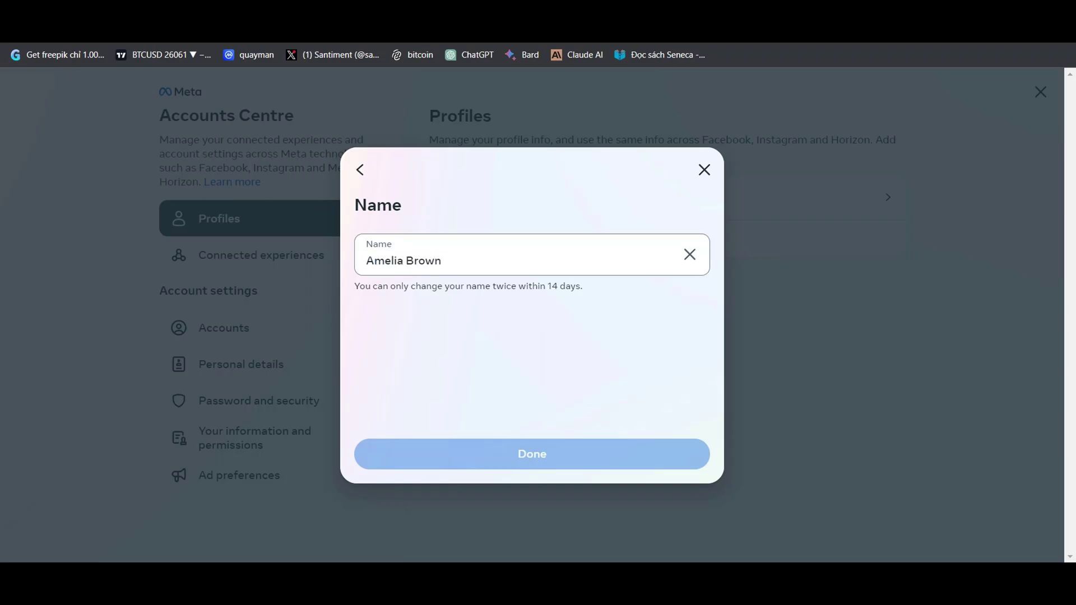
key(ctrl+Tab)
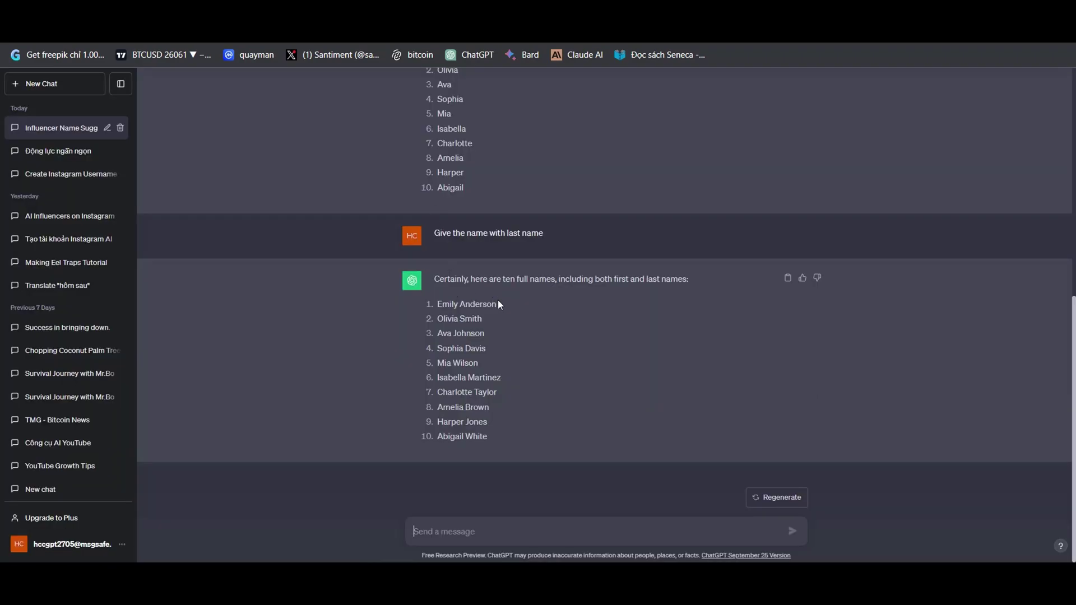
drag(498, 304, 437, 304)
key(ctrl+c)
key(ctrl+Tab)
key(ctrl+a)
key(ctrl+v)
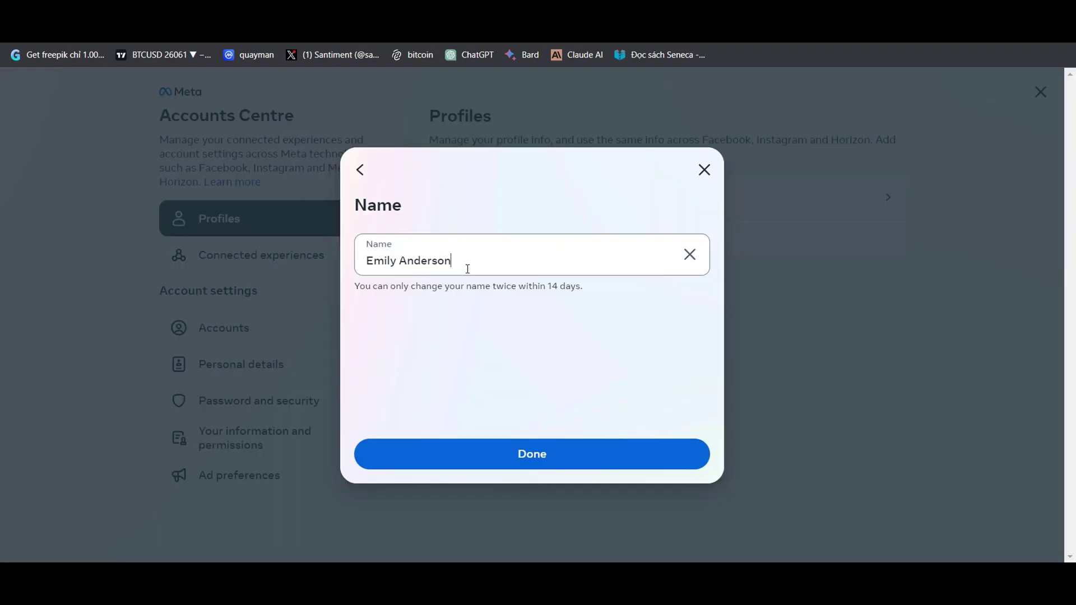
click(527, 451)
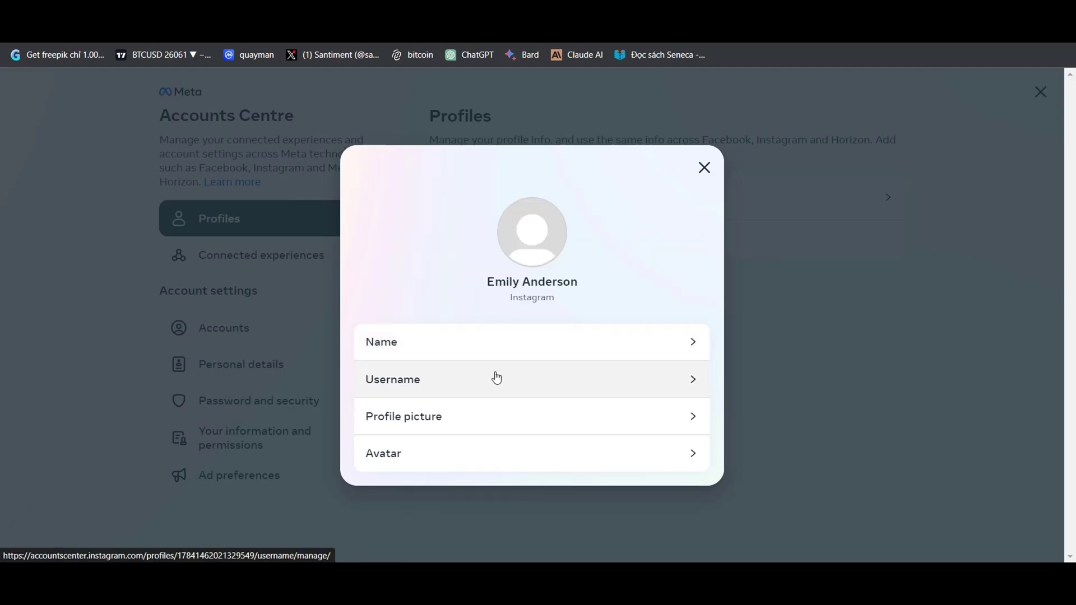
Step: Set the username to that name without the space plus 01, then open Profile picture
click(497, 379)
key(ctrl+a)
key(ctrl+v)
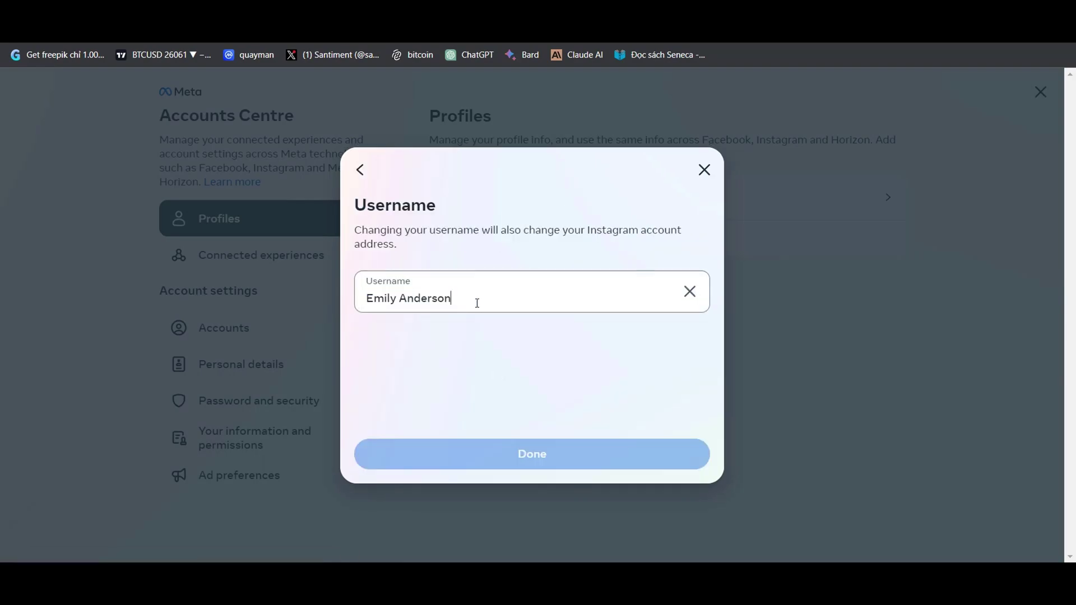
key(BackSpace)
click(530, 470)
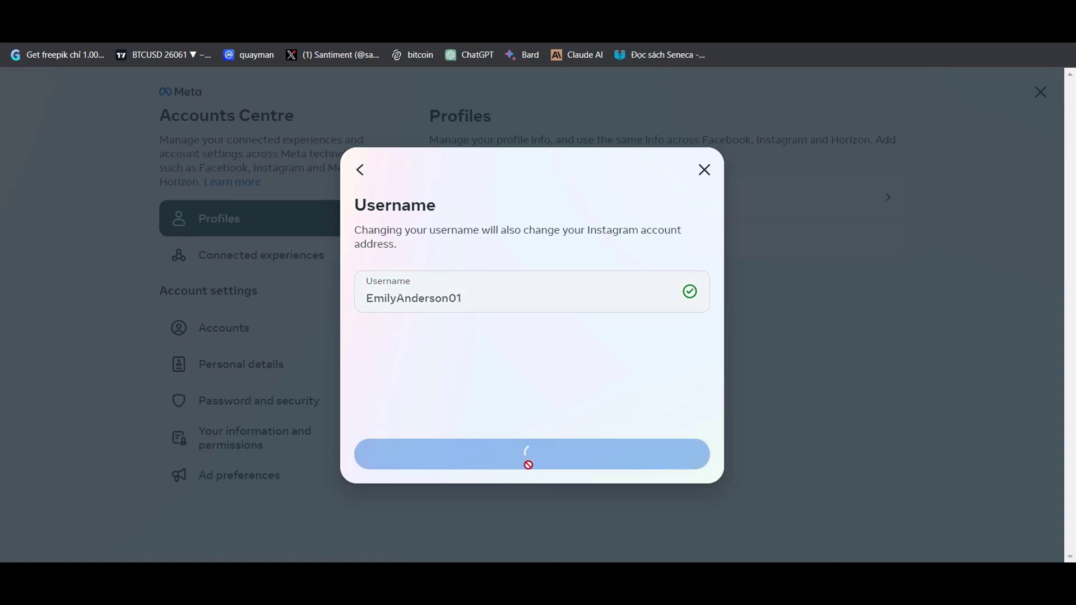
click(519, 426)
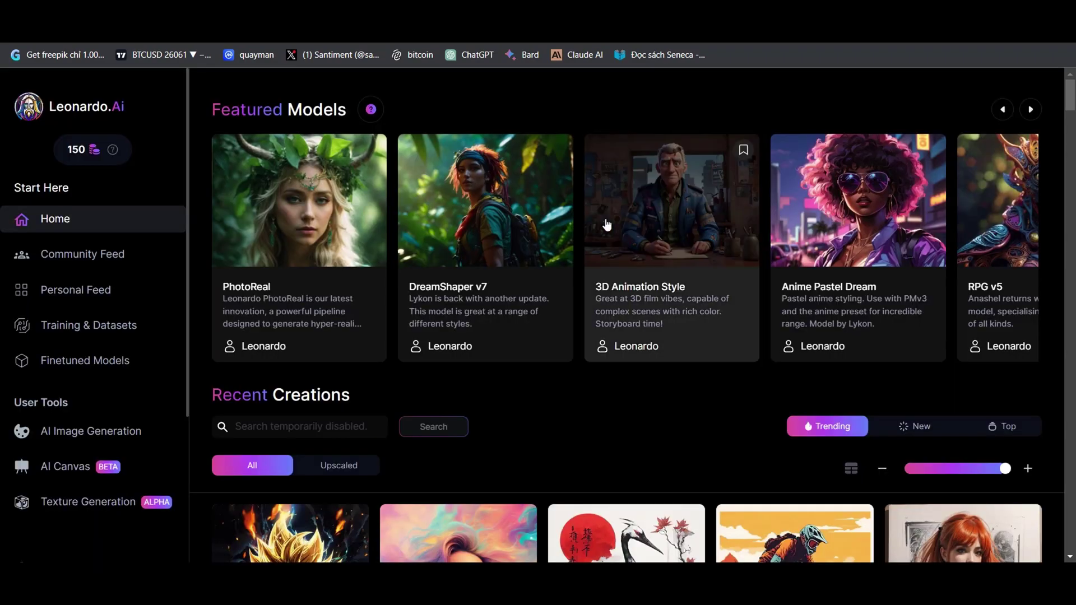
Step: Open the PhotoReal model and paste the 25-year-old blonde American girl prompt over the park prompt
scroll(402, 265, down, 6)
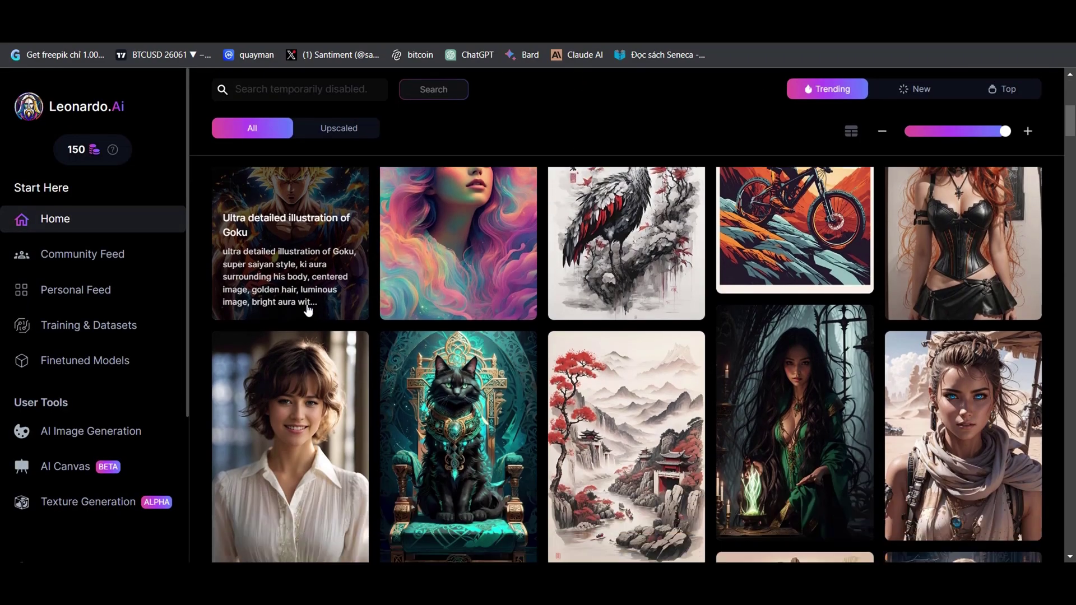
scroll(308, 310, down, 3)
scroll(439, 327, down, 5)
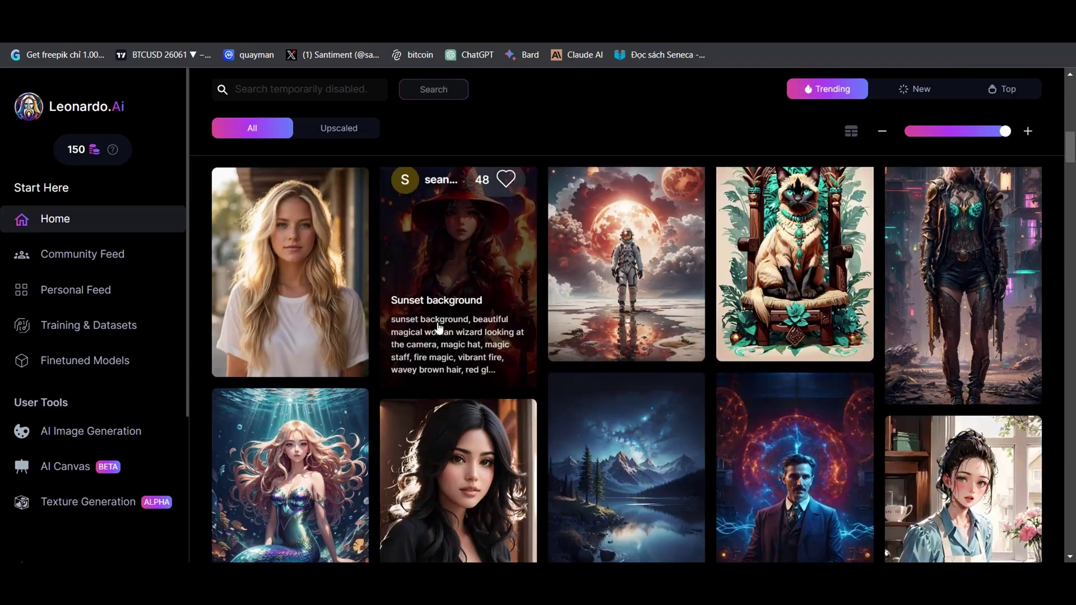
scroll(439, 327, up, 12)
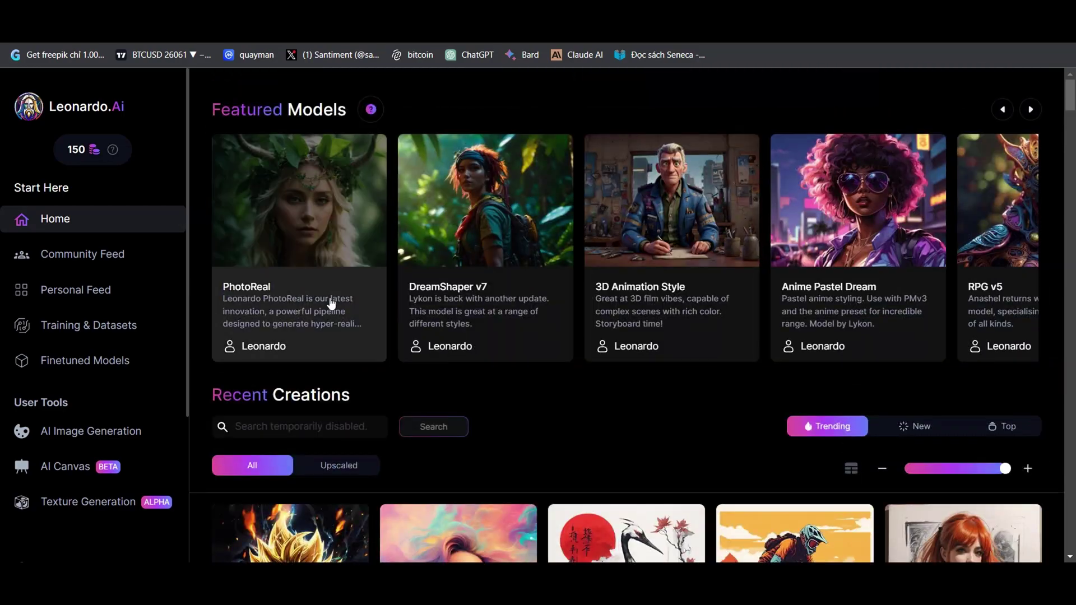
click(331, 303)
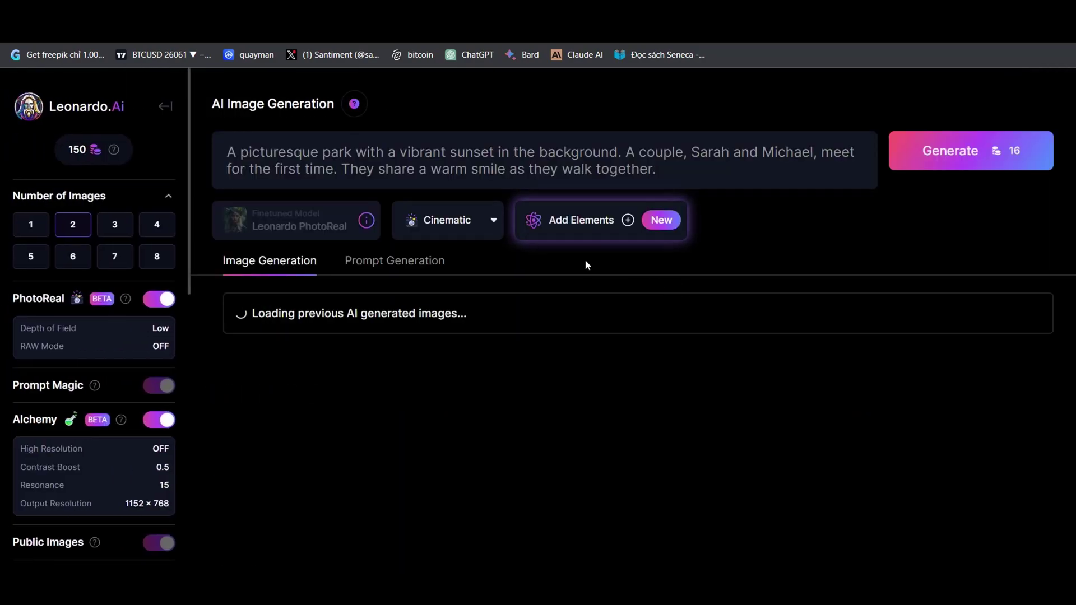
drag(706, 168, 286, 152)
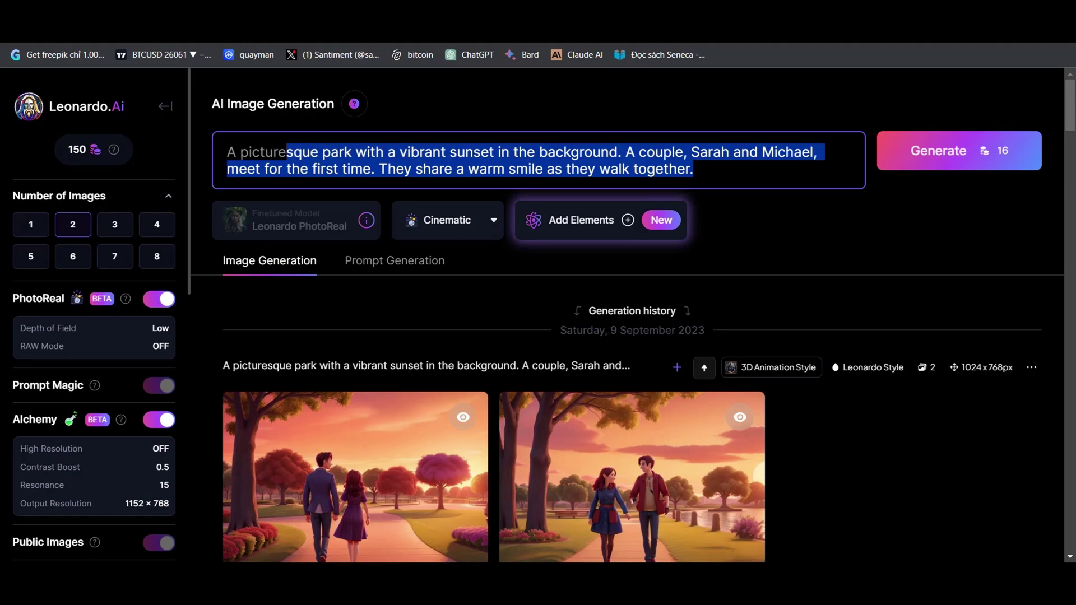
key(ctrl+v)
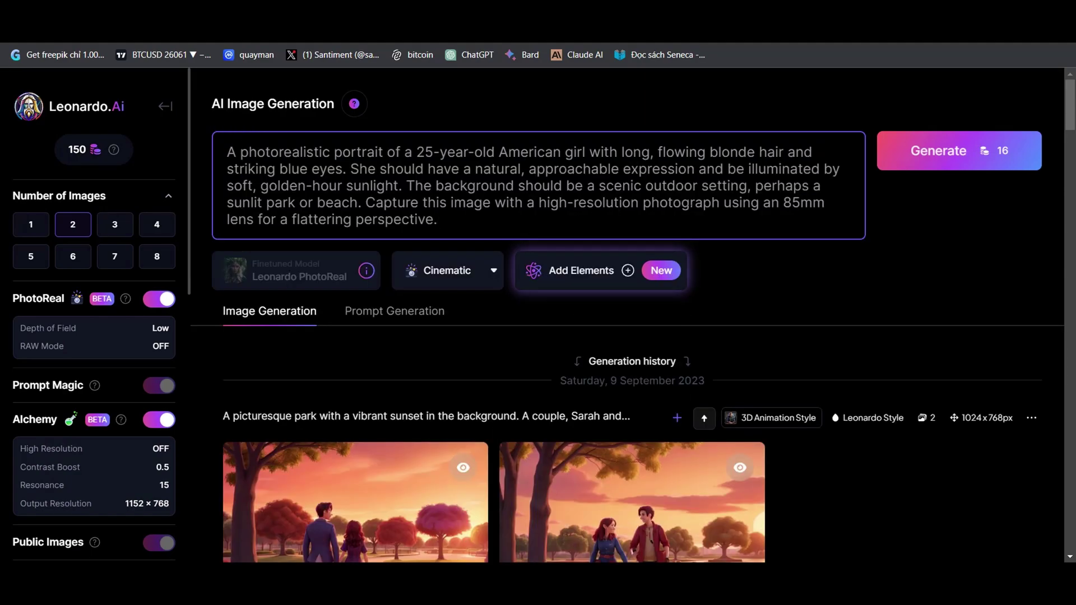
Step: Generate four photorealistic beach portraits of the blonde woman from the new prompt
click(946, 162)
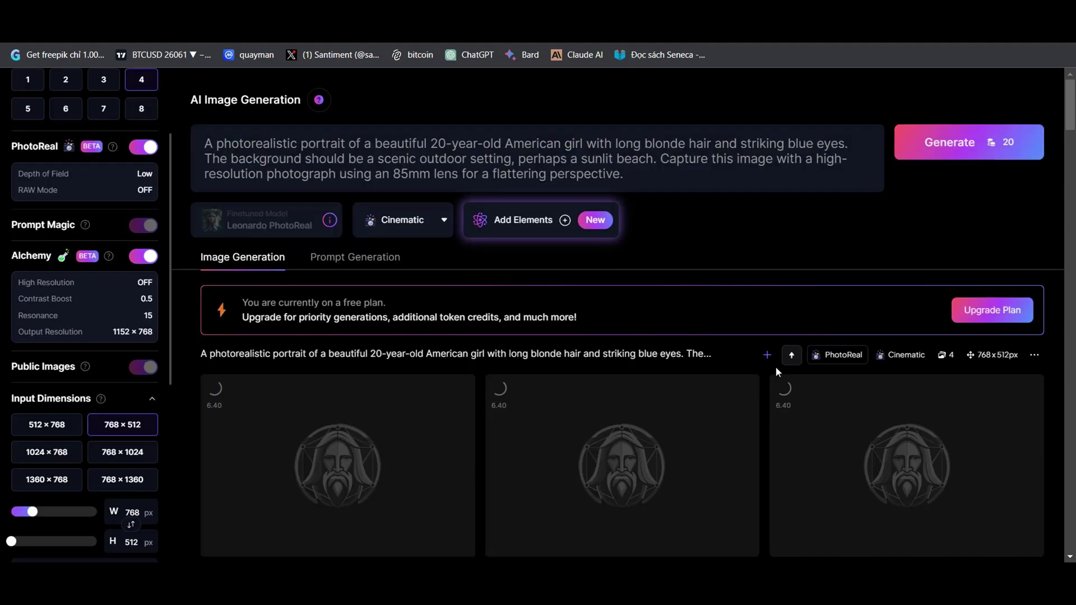
scroll(775, 367, down, 3)
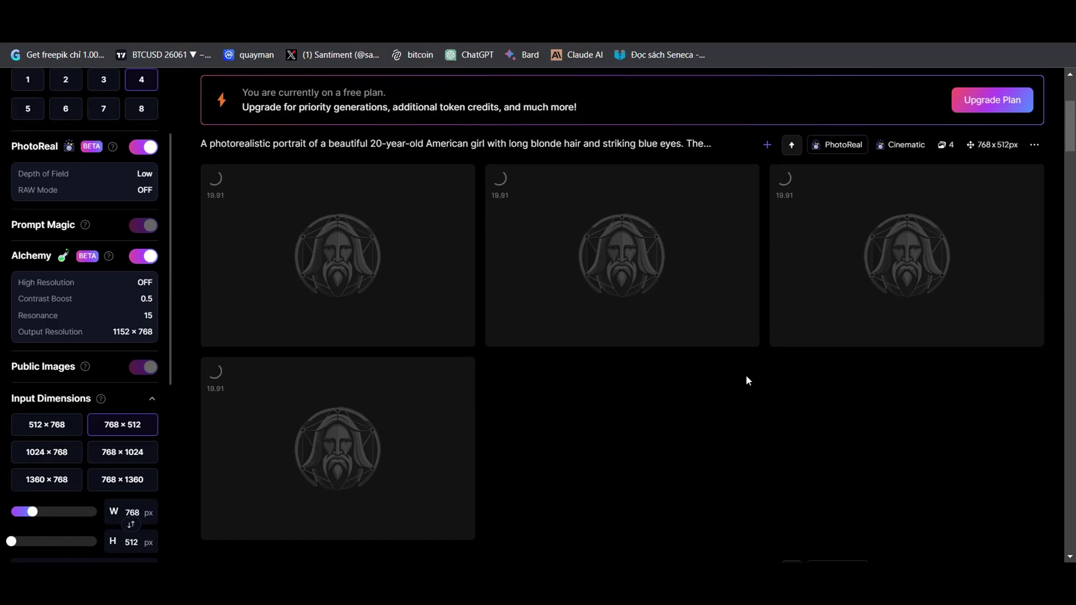
scroll(746, 379, up, 4)
scroll(746, 375, down, 2)
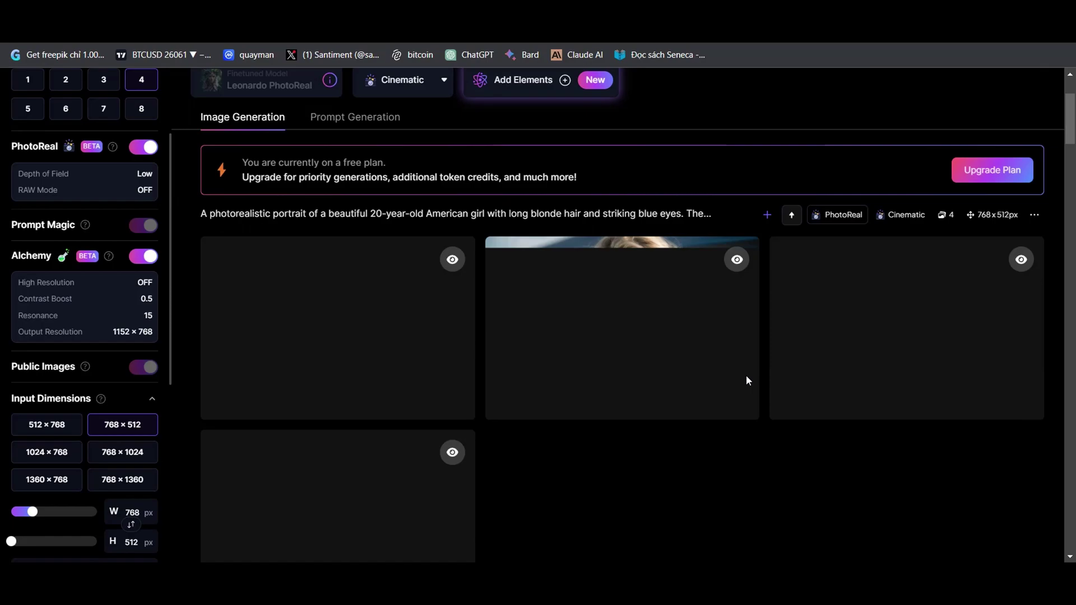
scroll(746, 375, down, 1)
Step: Browse the portraits full-size and download one beach portrait to the computer
click(960, 266)
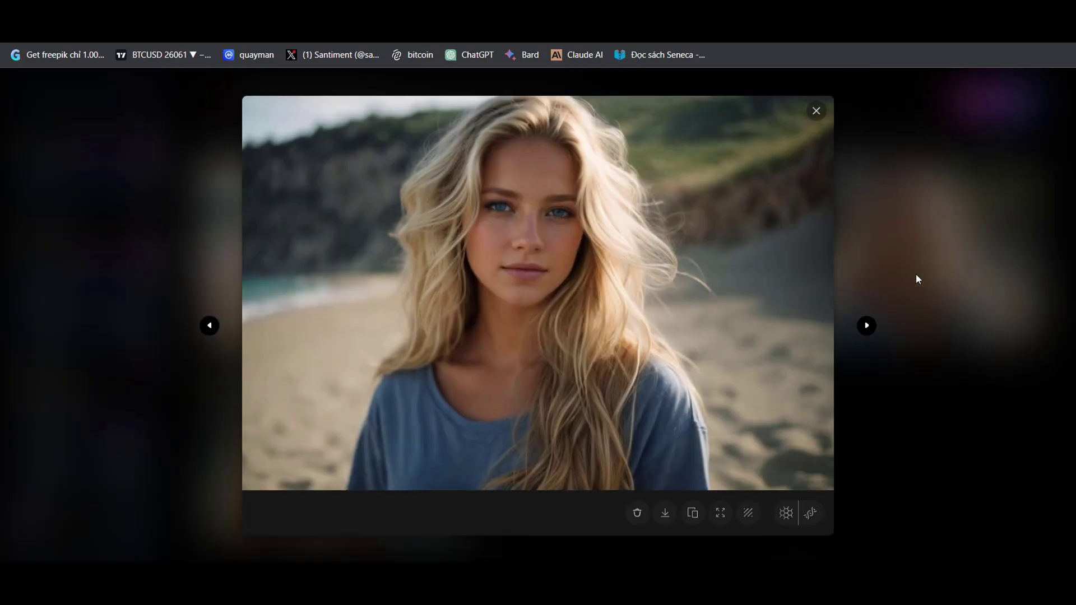
click(207, 328)
click(206, 331)
click(208, 328)
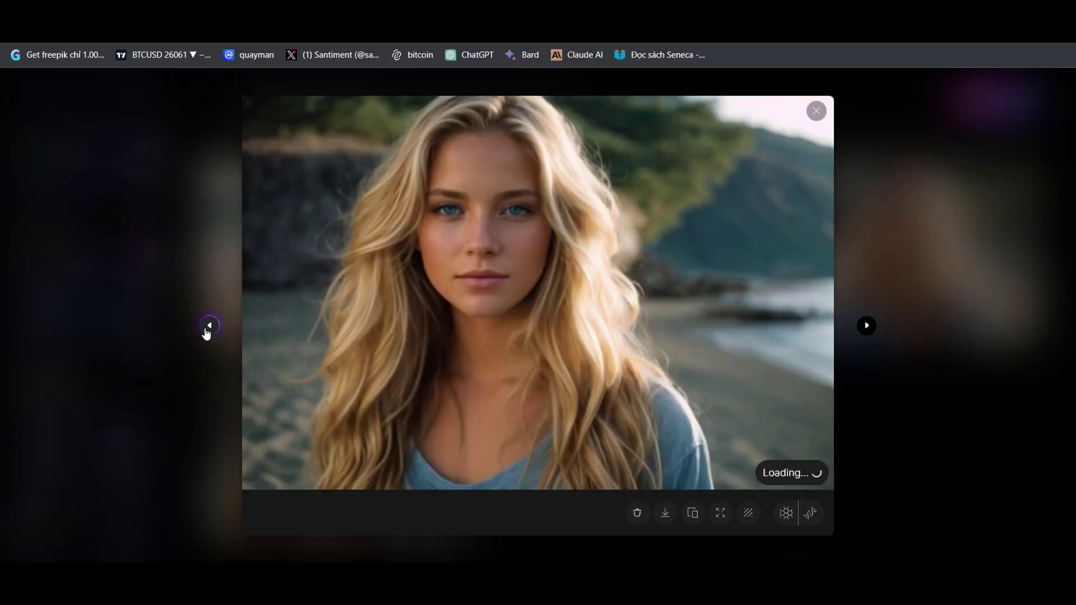
click(667, 513)
key(Return)
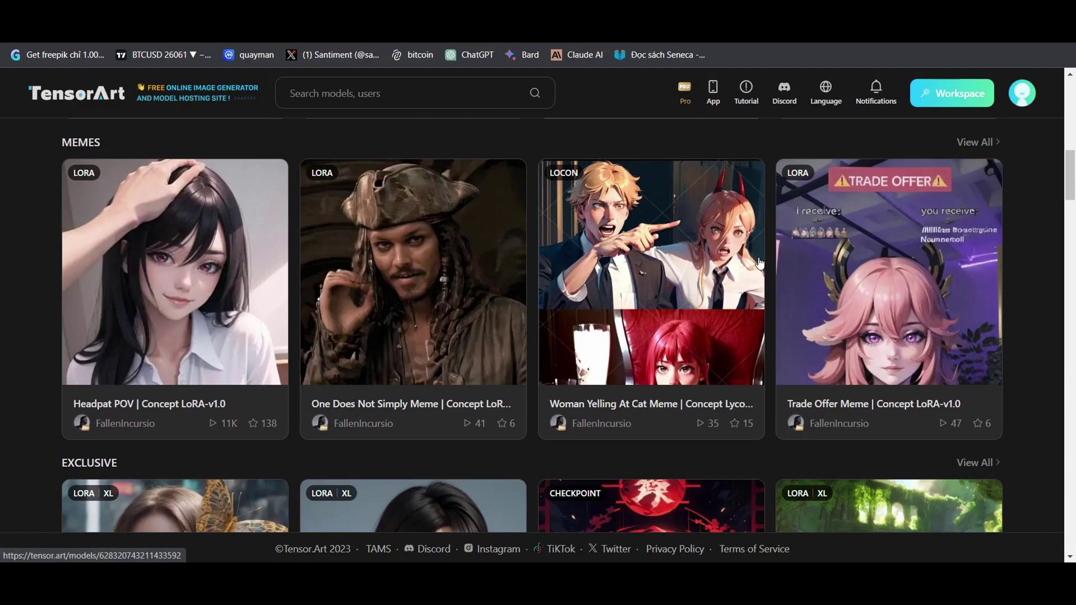
Step: Scroll through the EpiCRealism model's Related Posts and back up to the model header
scroll(612, 269, down, 8)
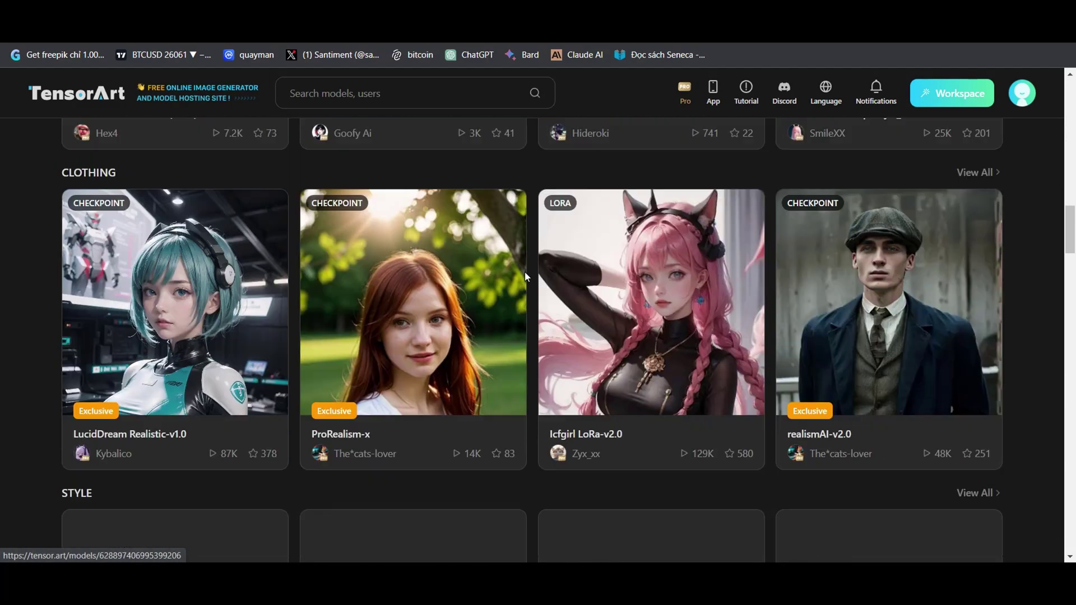
scroll(527, 271, down, 4)
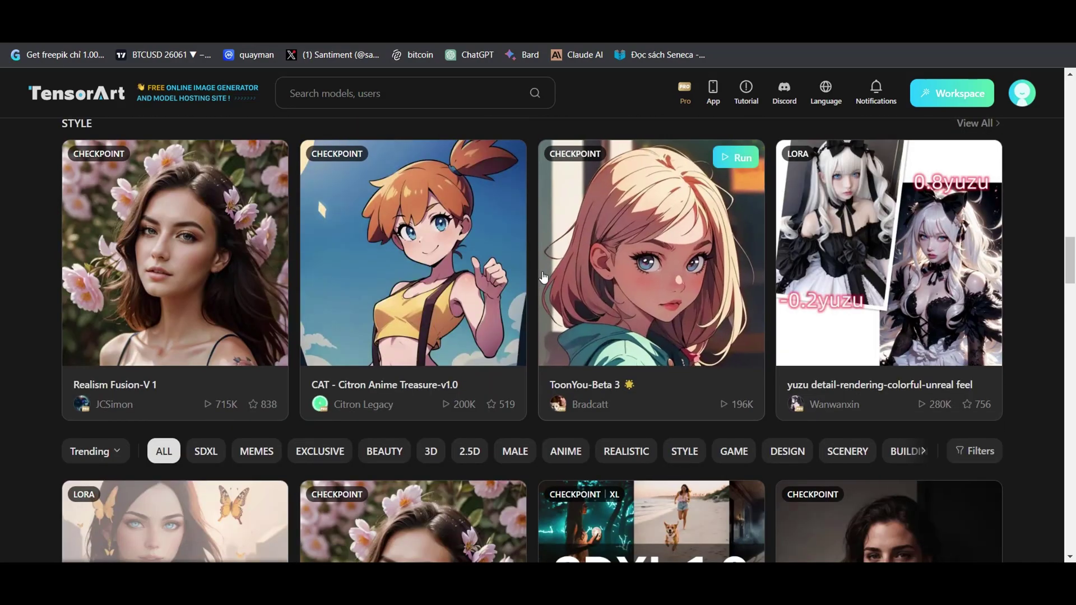
scroll(543, 276, down, 7)
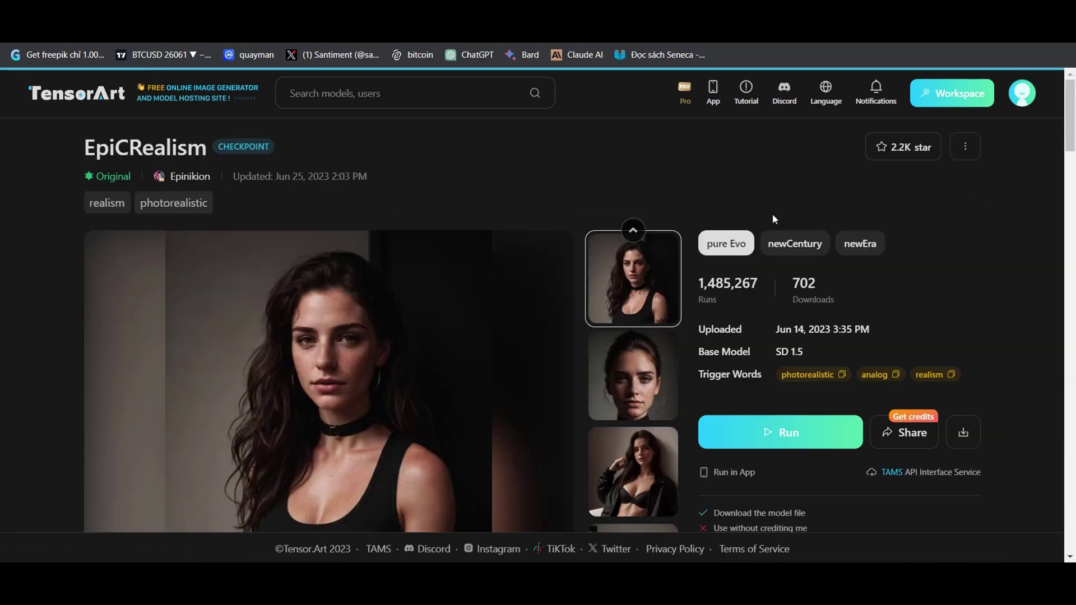
scroll(654, 271, down, 15)
scroll(653, 273, down, 15)
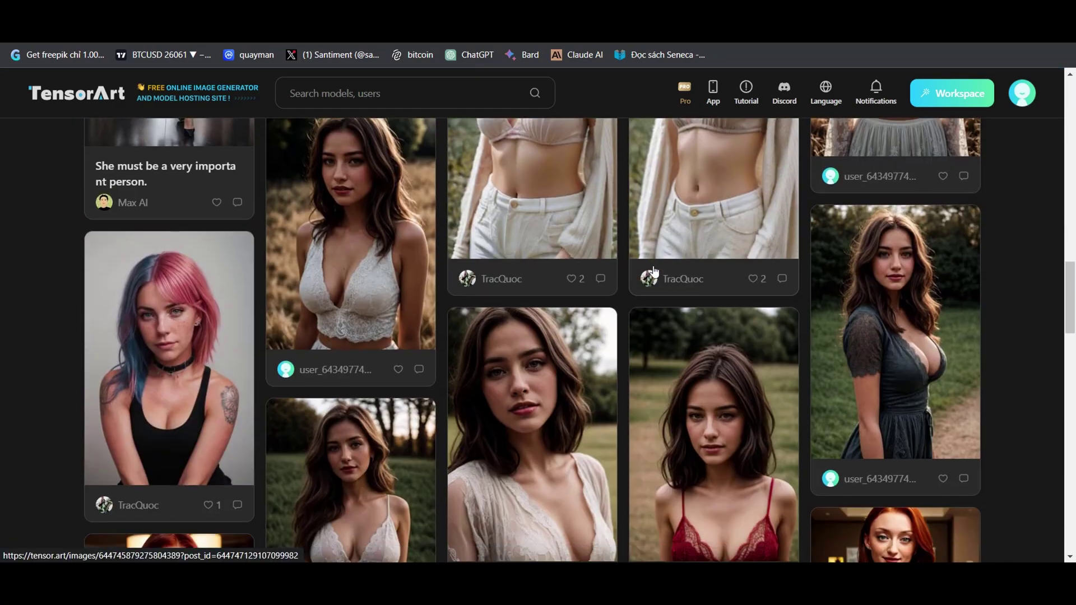
scroll(653, 271, down, 20)
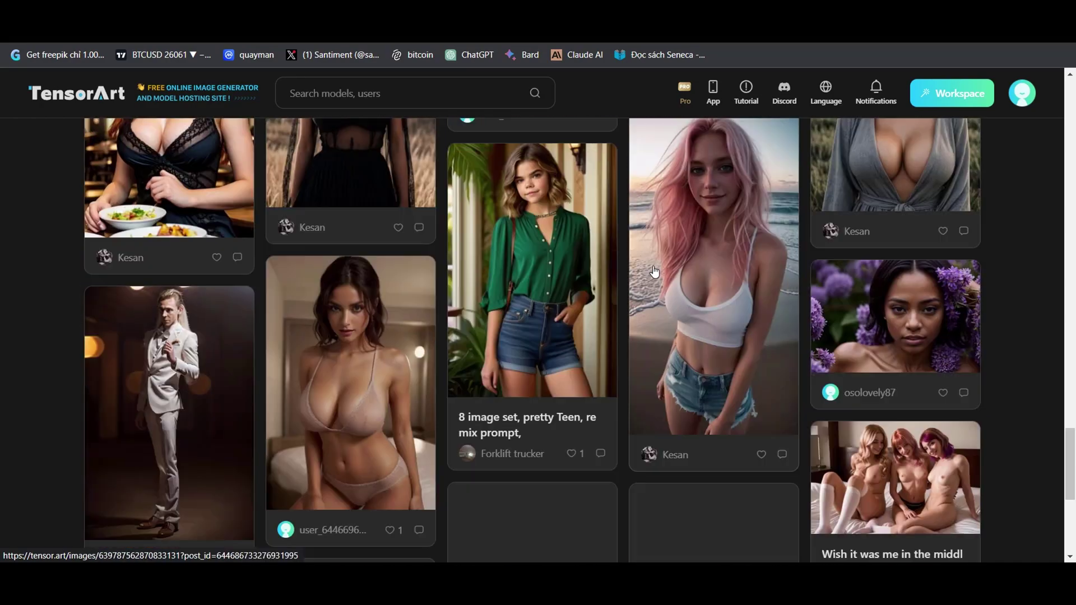
scroll(654, 272, down, 20)
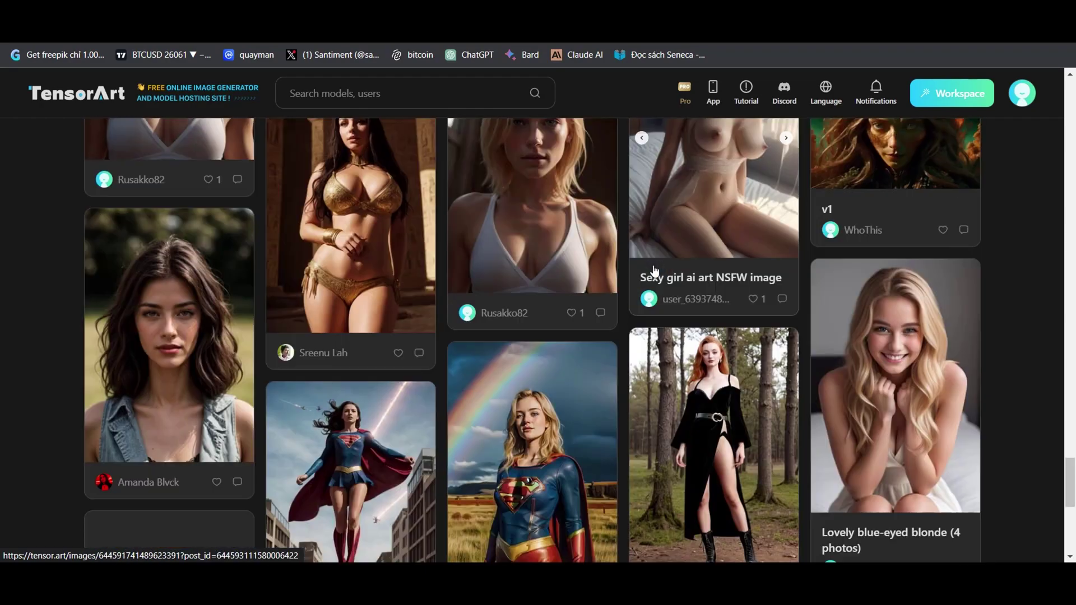
scroll(655, 273, down, 20)
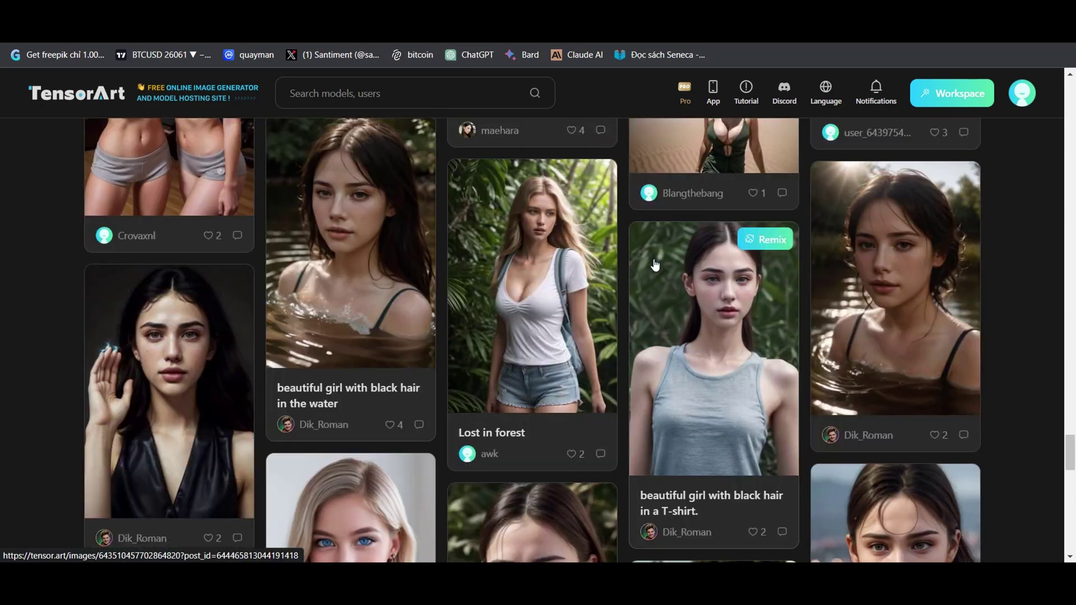
scroll(852, 360, up, 20)
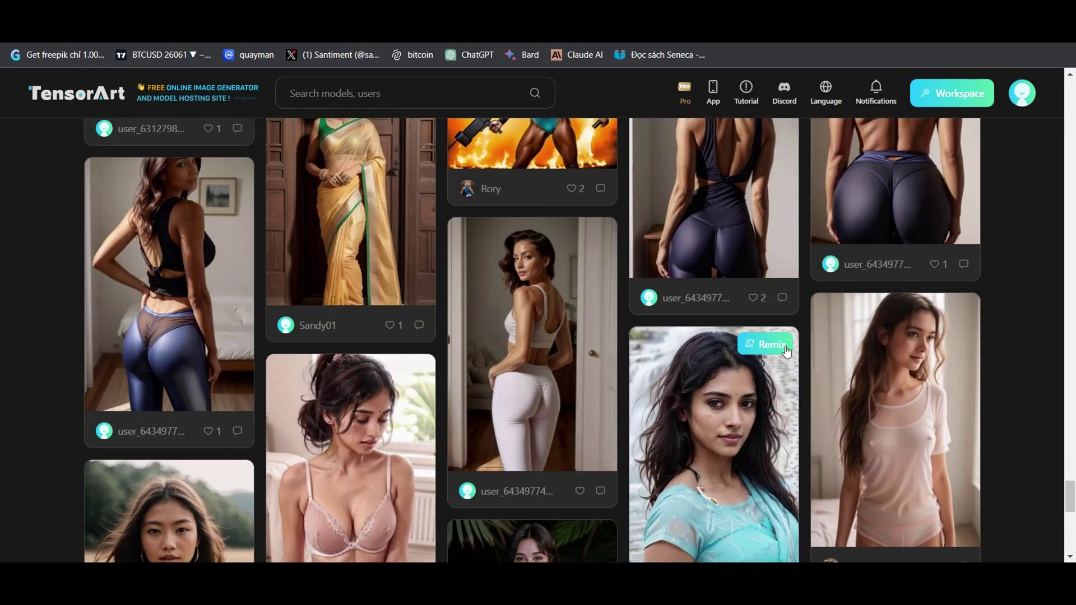
scroll(437, 101, down, 4)
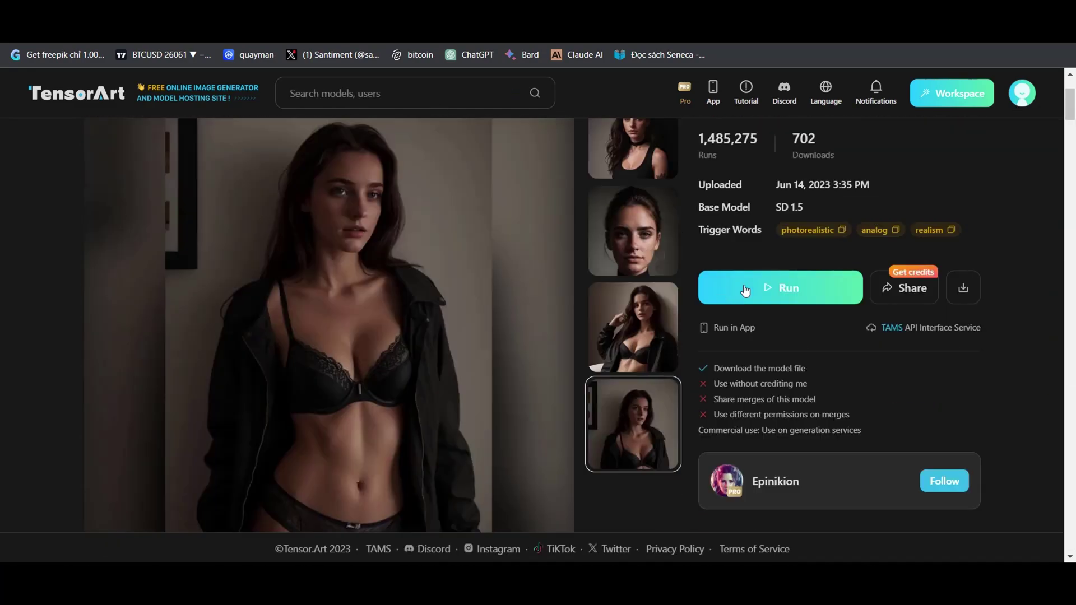
Step: Open the EpiCRealism jacket photo and remix its generation settings
click(539, 293)
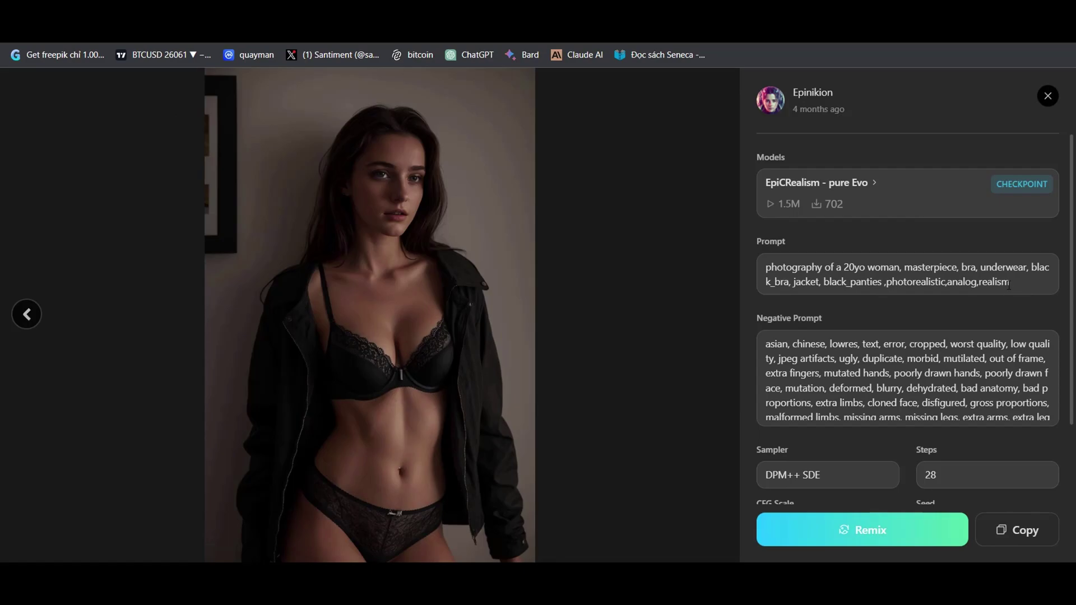
click(903, 537)
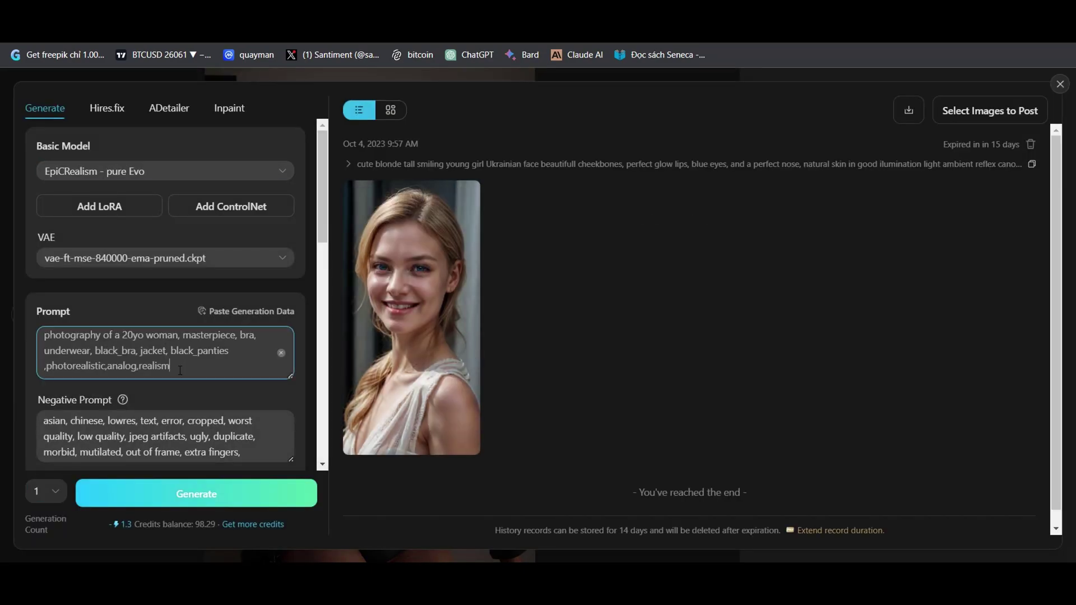
scroll(180, 371, down, 6)
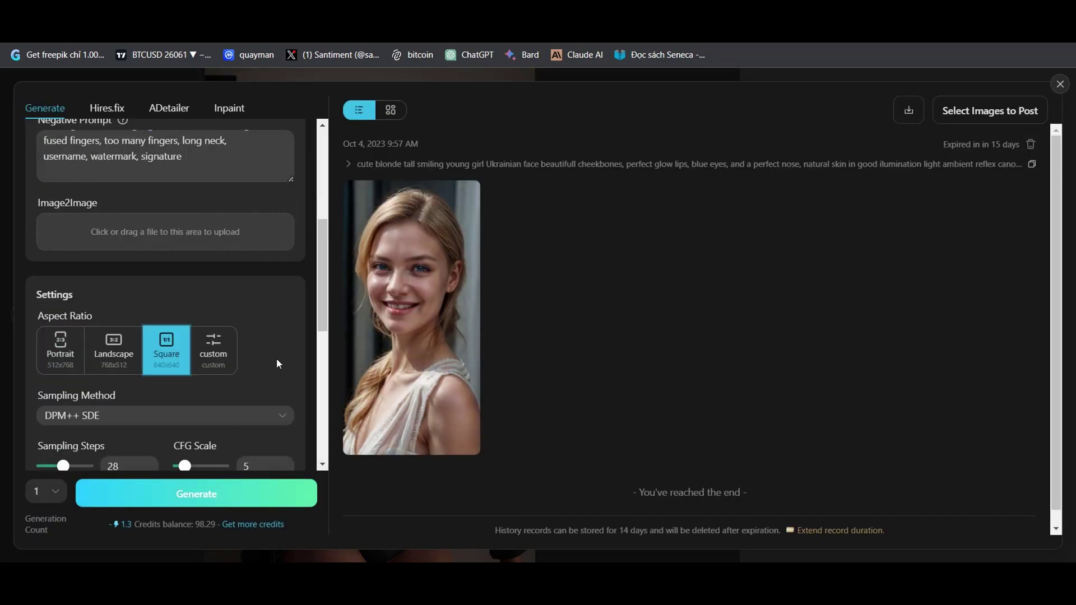
scroll(208, 353, up, 5)
scroll(208, 353, down, 10)
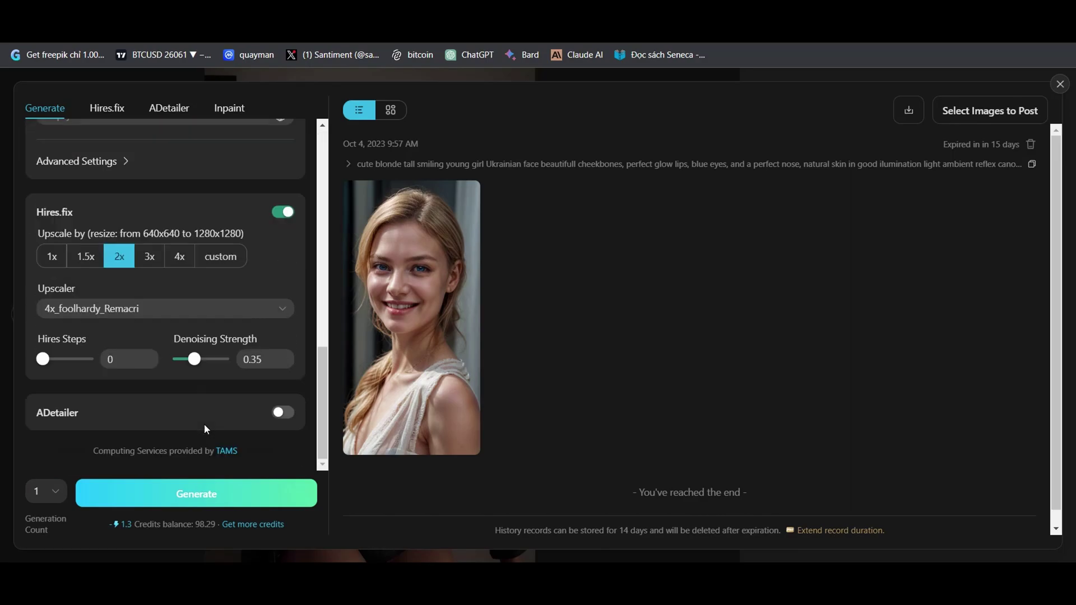
Step: Set Generation Count to 2 with the beach portrait as Image2Image source and generate, keeping EpiCRealism
click(177, 492)
scroll(228, 291, down, 8)
click(46, 492)
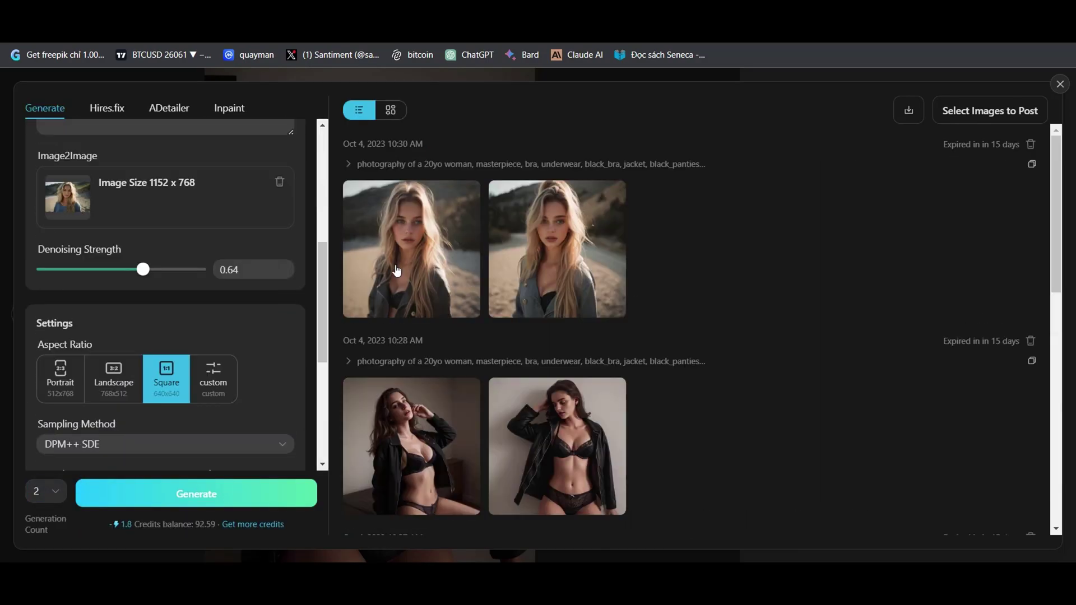
scroll(183, 250, up, 6)
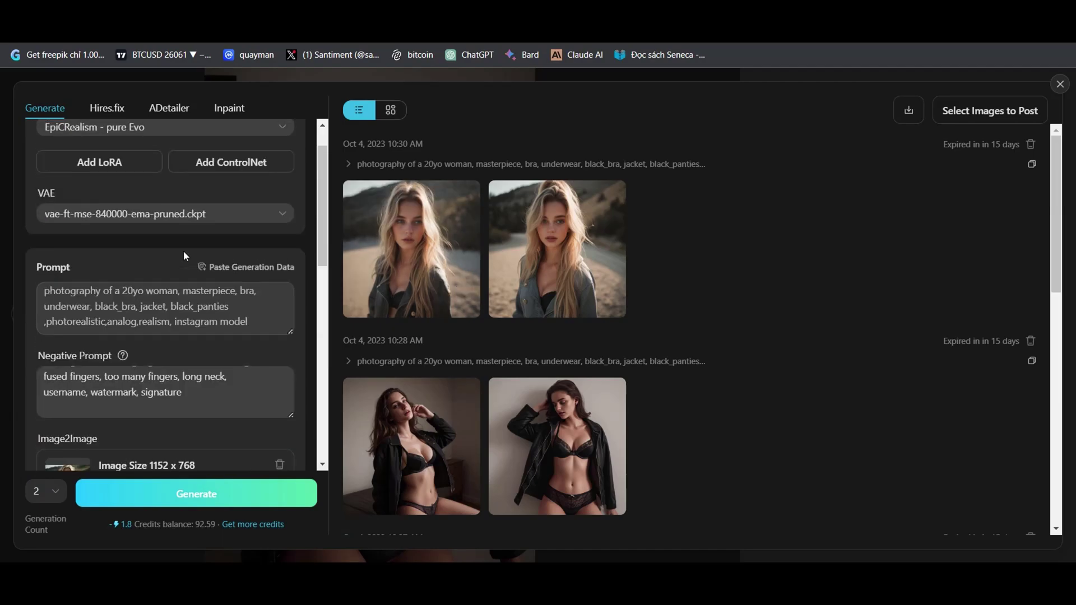
click(176, 174)
click(18, 218)
scroll(176, 333, down, 5)
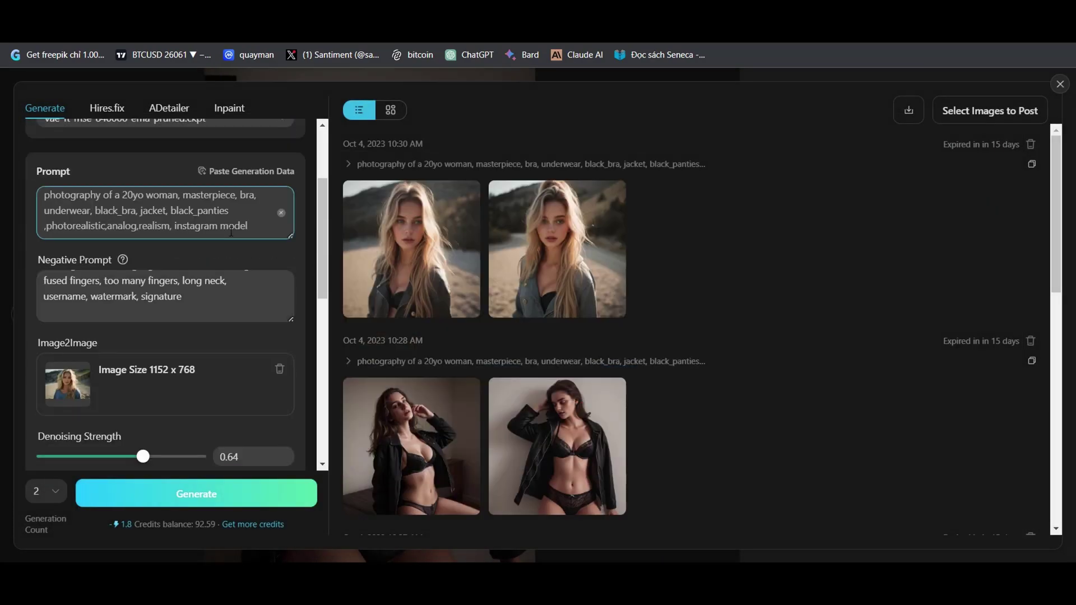
scroll(225, 315, up, 4)
scroll(224, 315, down, 2)
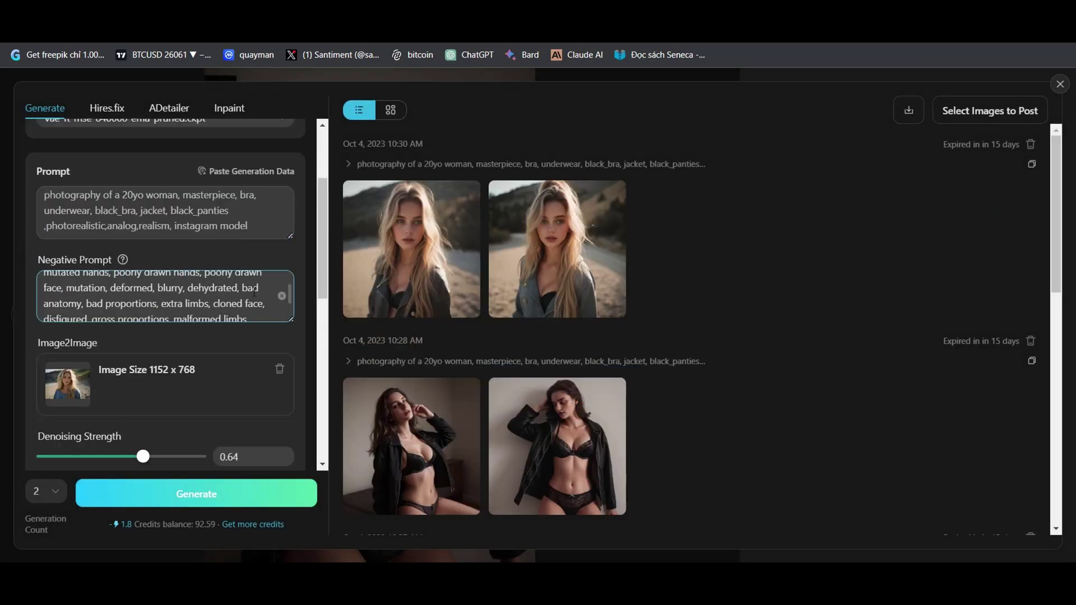
scroll(230, 336, up, 2)
scroll(237, 357, down, 5)
scroll(236, 362, down, 5)
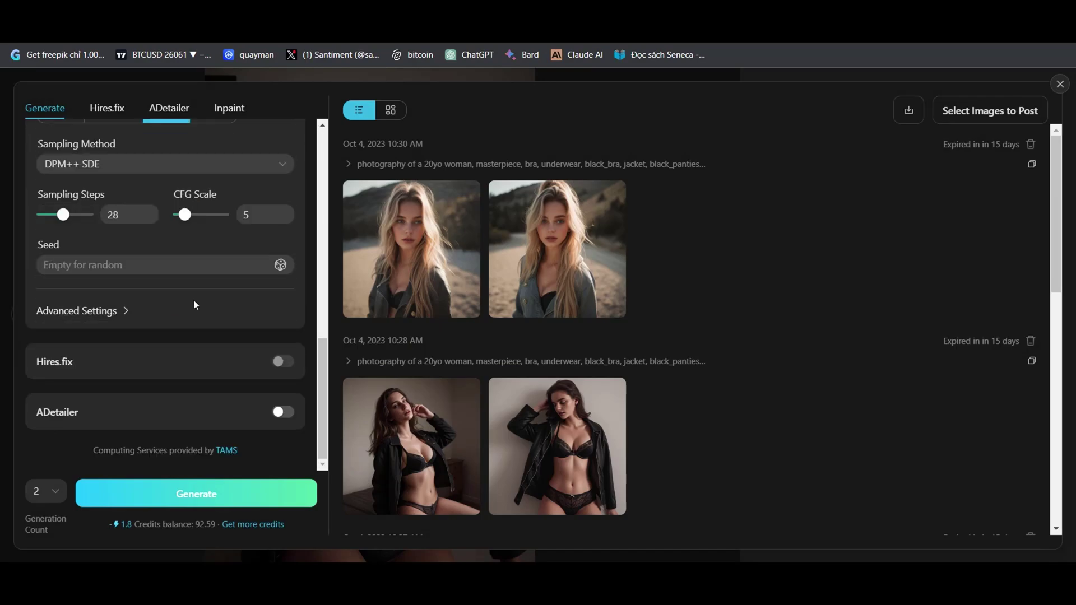
Step: Raise CFG Scale from 3 to 5, generate two more images and view one enlarged at 110%
drag(185, 223, 188, 222)
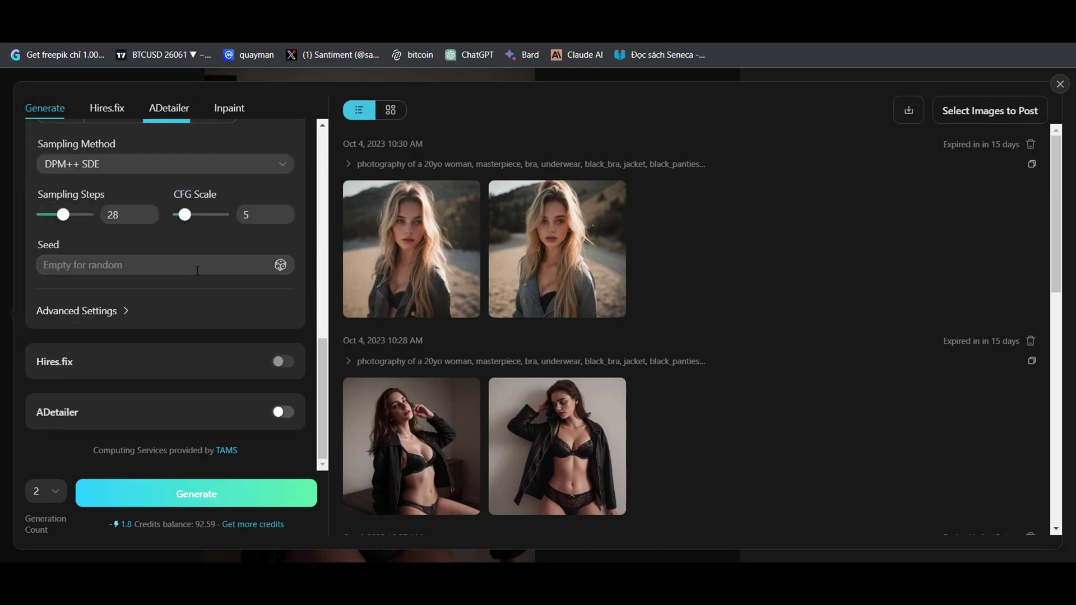
click(237, 496)
click(556, 387)
key(ctrl+plus)
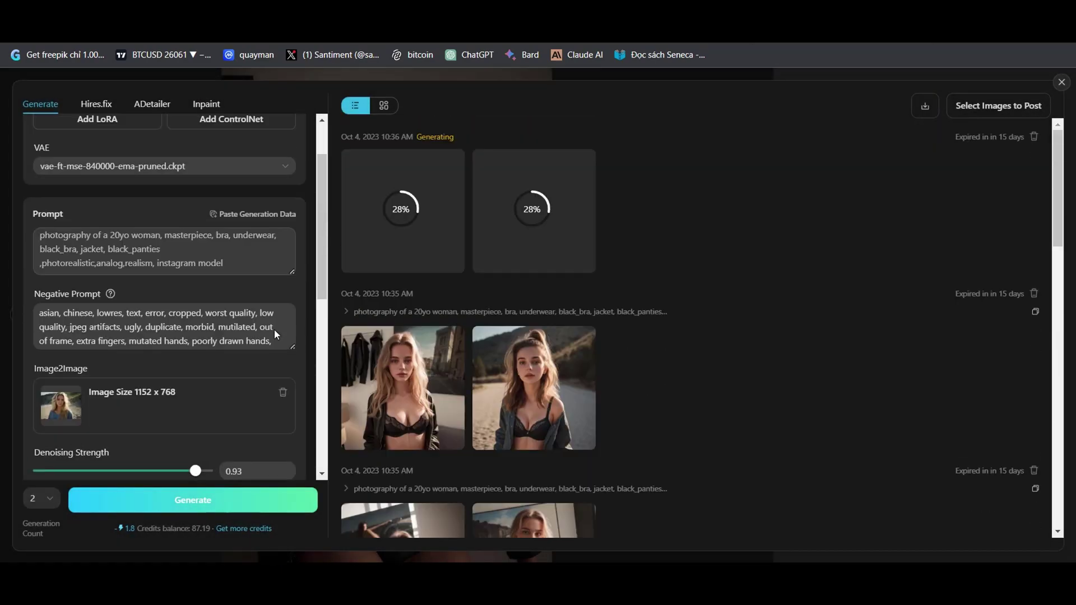
scroll(274, 329, up, 2)
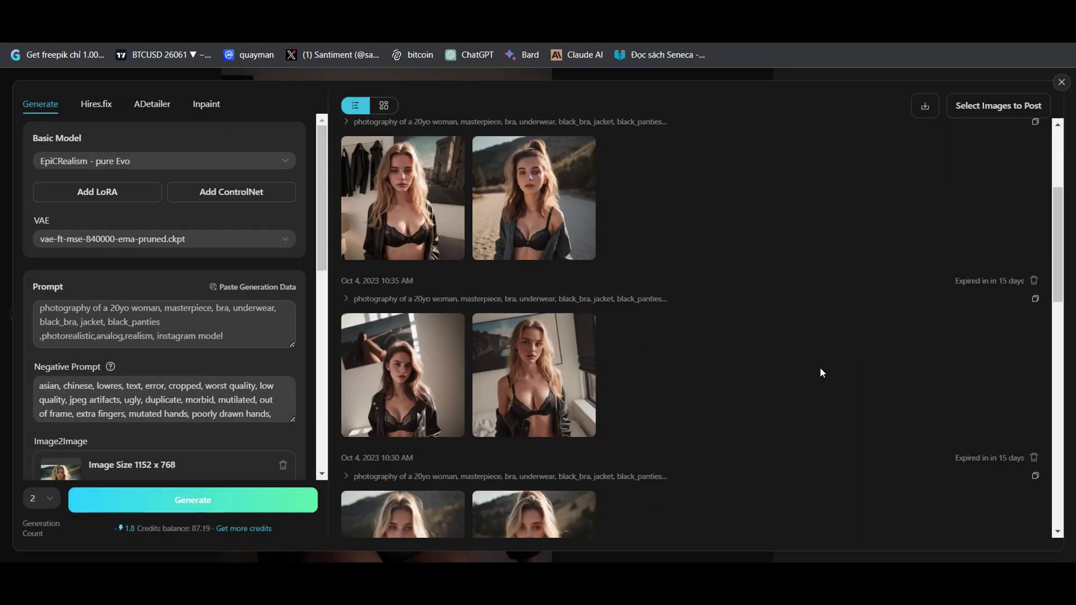
scroll(298, 395, down, 4)
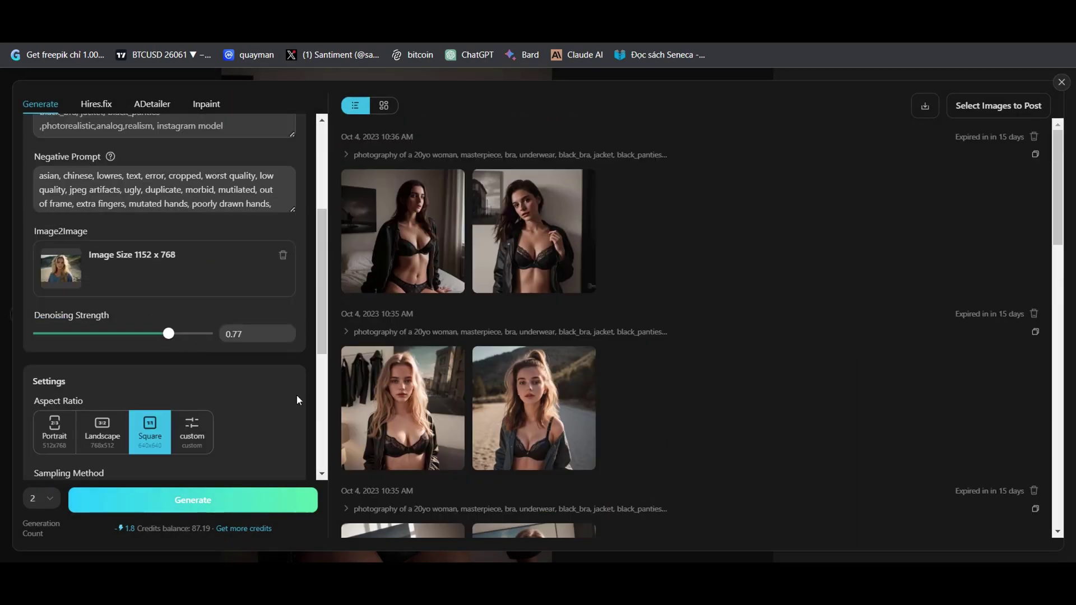
scroll(297, 401, up, 4)
Step: Add 'Photo taken at the bar' to the prompt and generate two new pairs of images
click(105, 322)
click(193, 500)
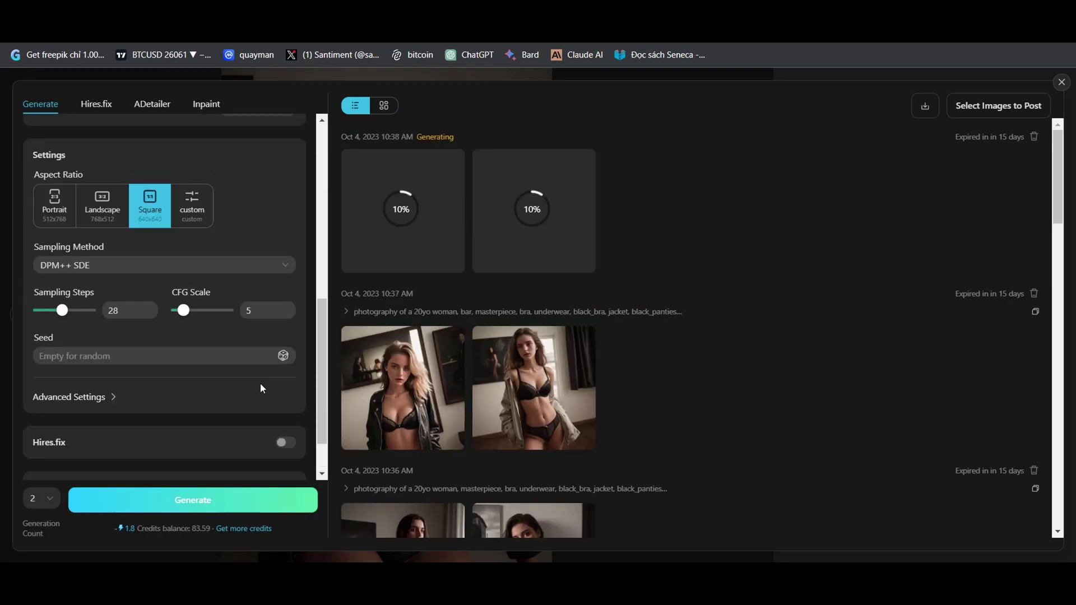
scroll(260, 385, up, 6)
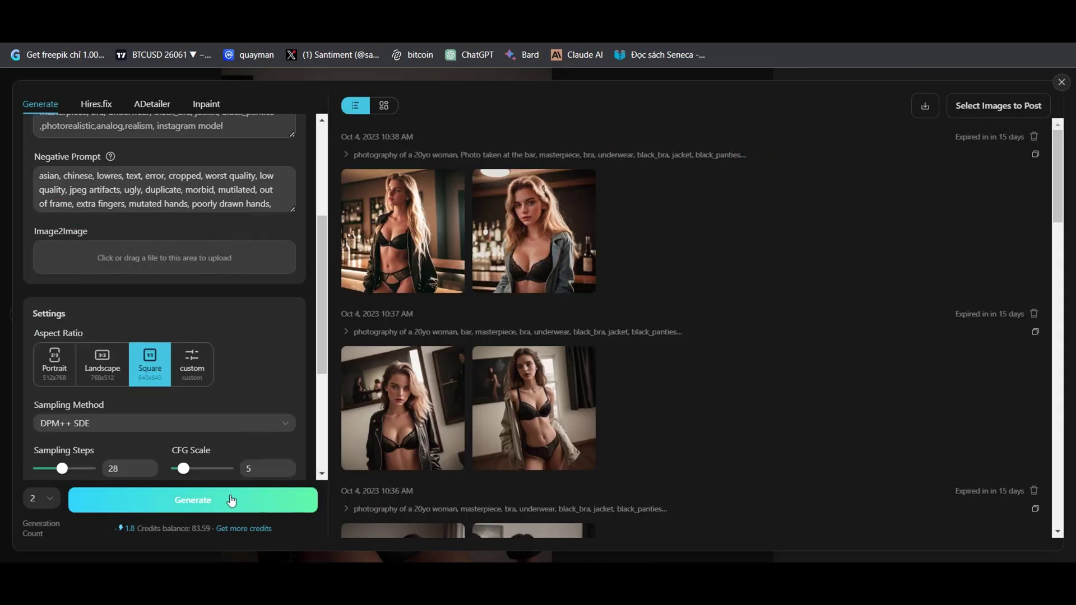
click(232, 500)
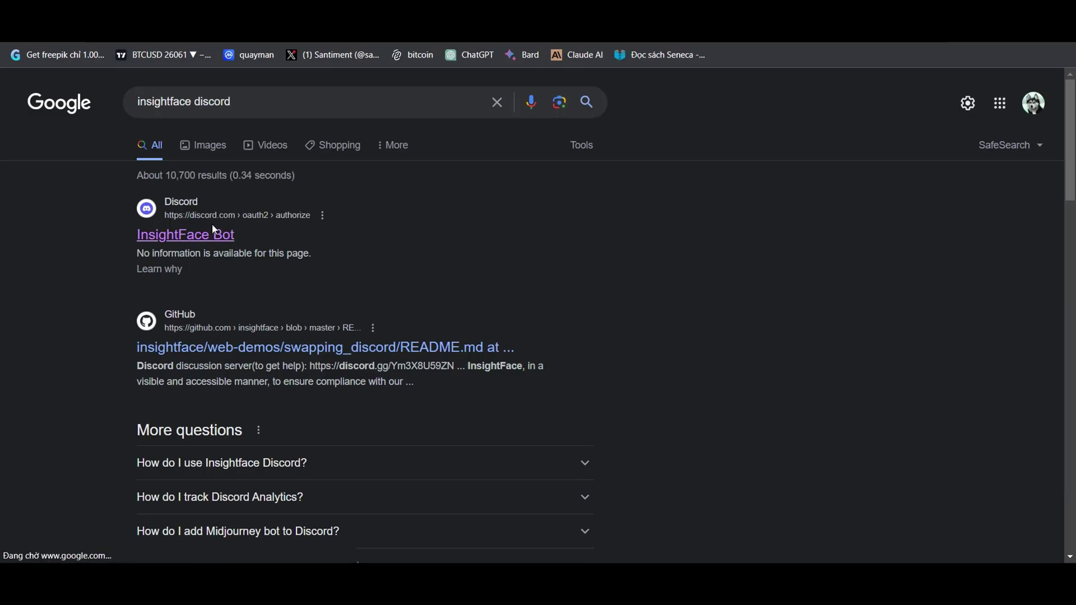
Step: Authorize the InsightFace bot for the server and go to the chung channel
click(213, 234)
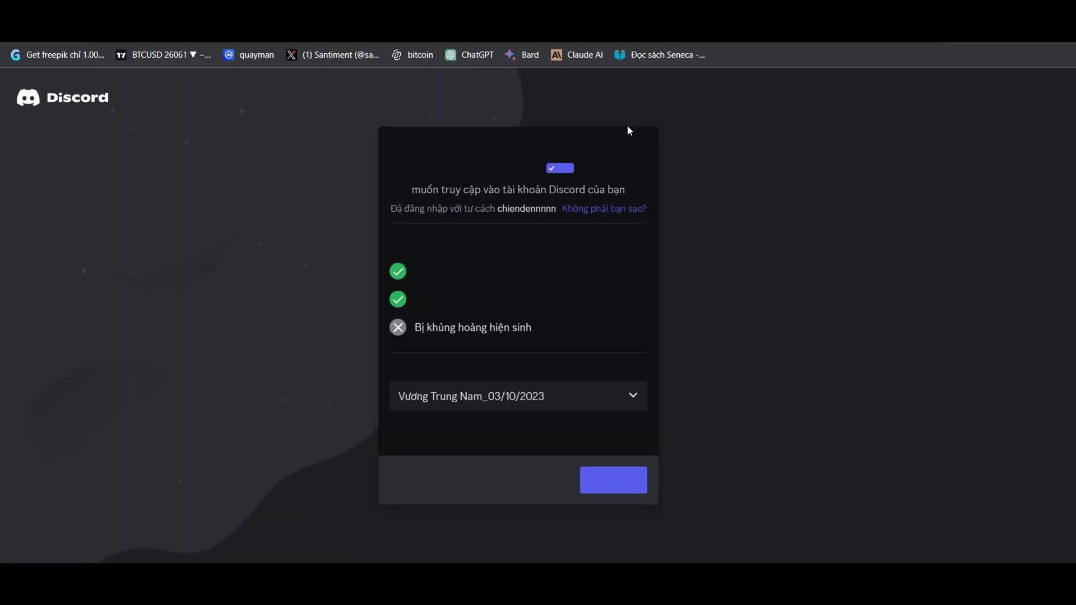
click(627, 478)
click(639, 511)
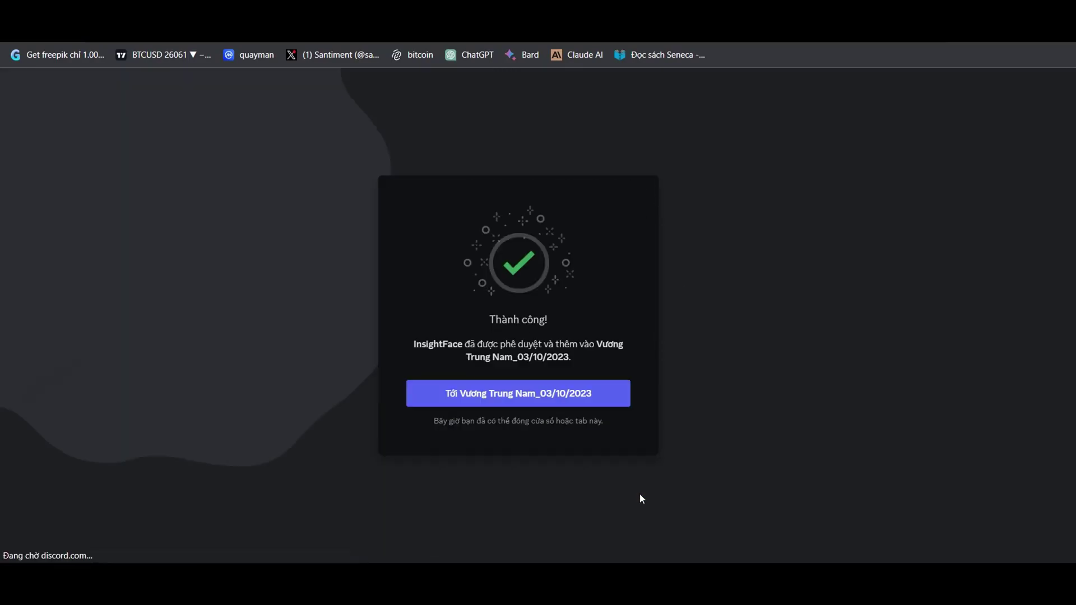
click(576, 396)
Step: Run /saveid with the 1X-CRNsj0u6s9j7_YHgR image as the face source
text(/)
click(364, 359)
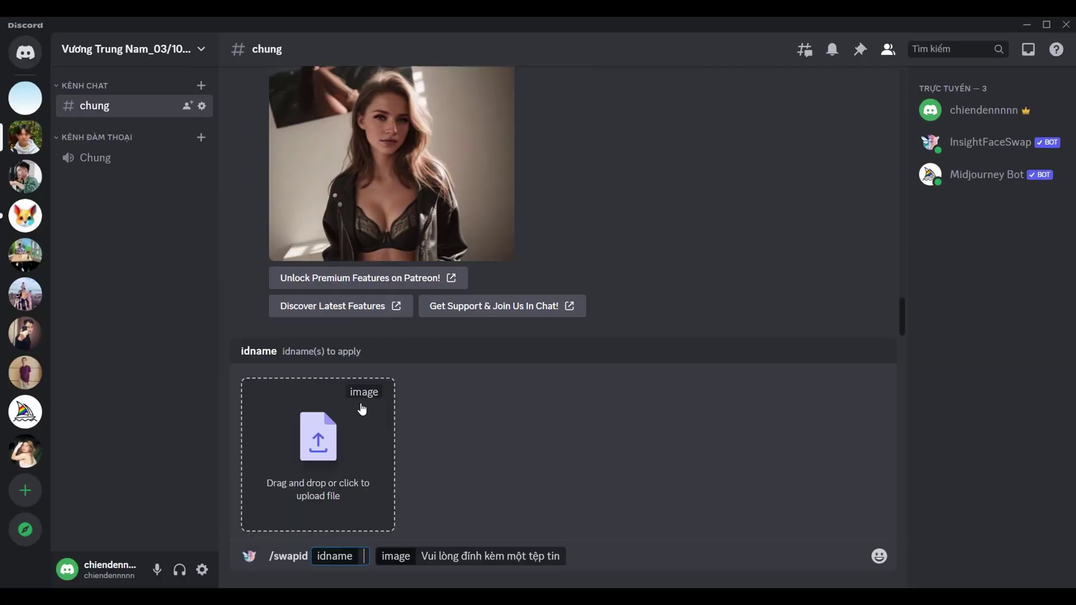
key(BackSpace)
text(/)
click(336, 402)
click(337, 466)
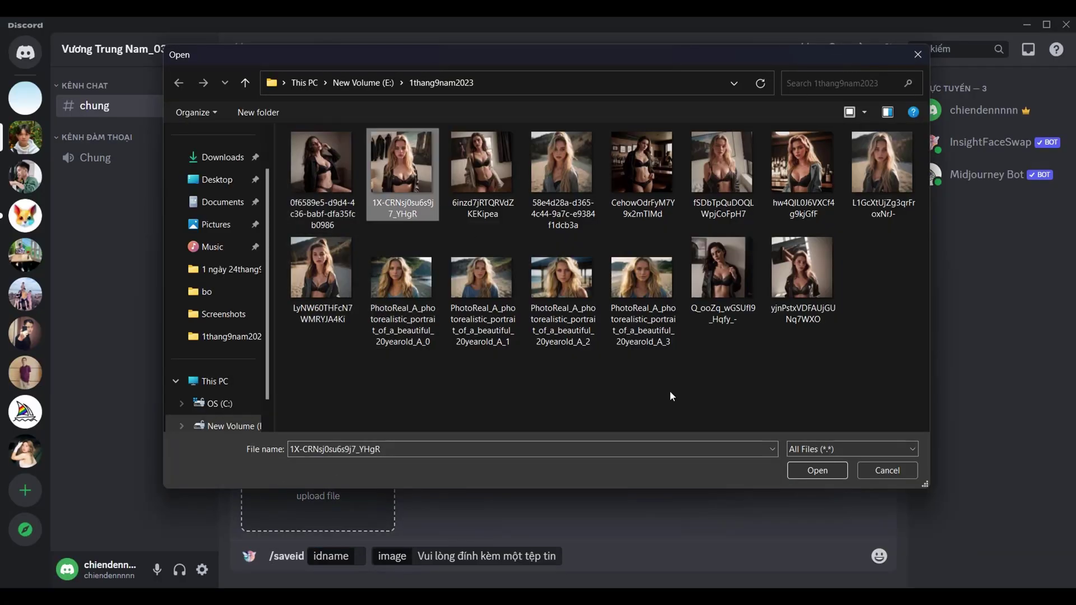
click(817, 470)
Step: Store the face as emily and send a first /swapid face swap on a generated photo
key(Return)
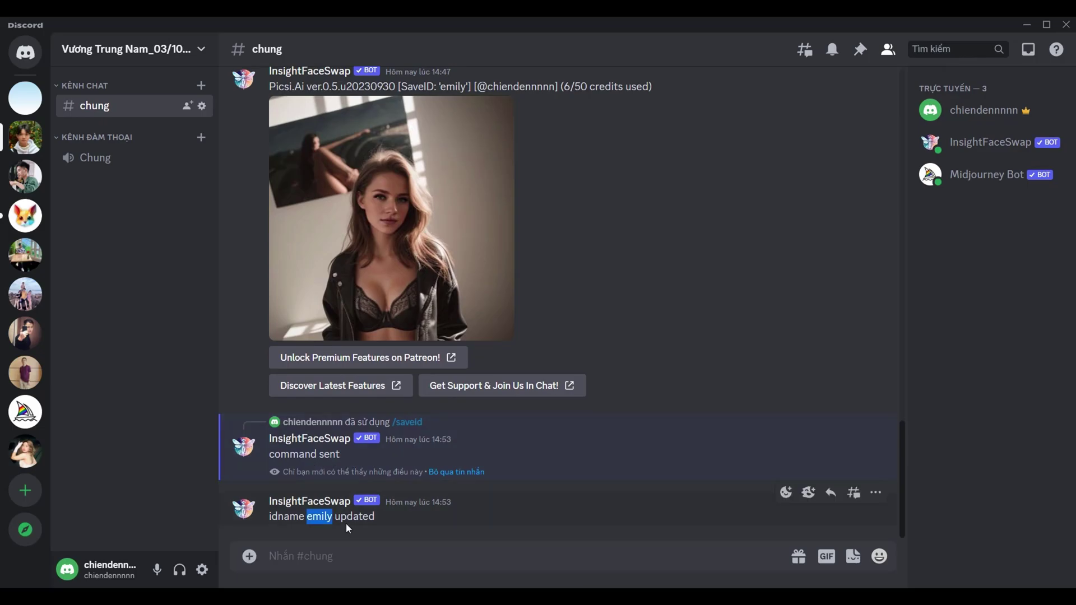
text(/)
click(409, 403)
click(334, 480)
click(325, 168)
click(818, 470)
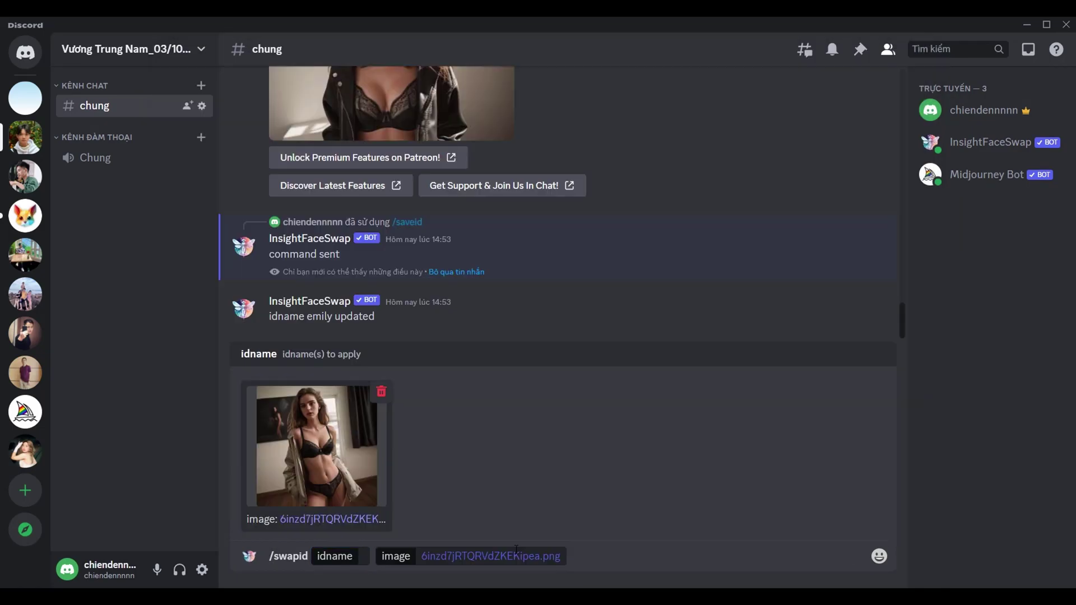
key(Return)
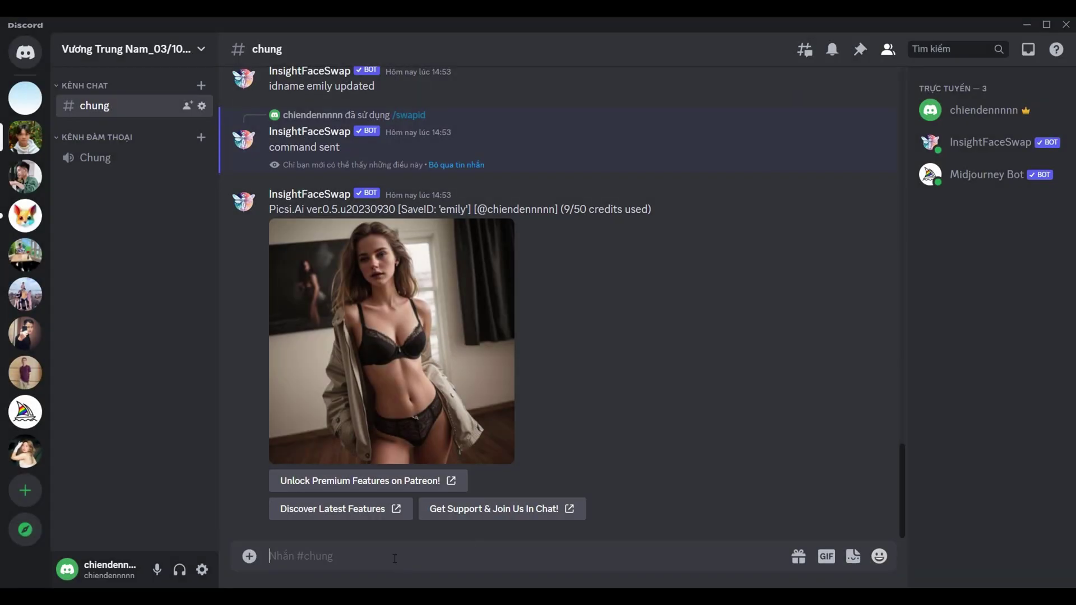
Step: Face-swap the next generated photo with idname emily and check the result full-size
text(/)
click(335, 404)
click(334, 481)
click(325, 168)
click(818, 470)
text(emily)
key(Return)
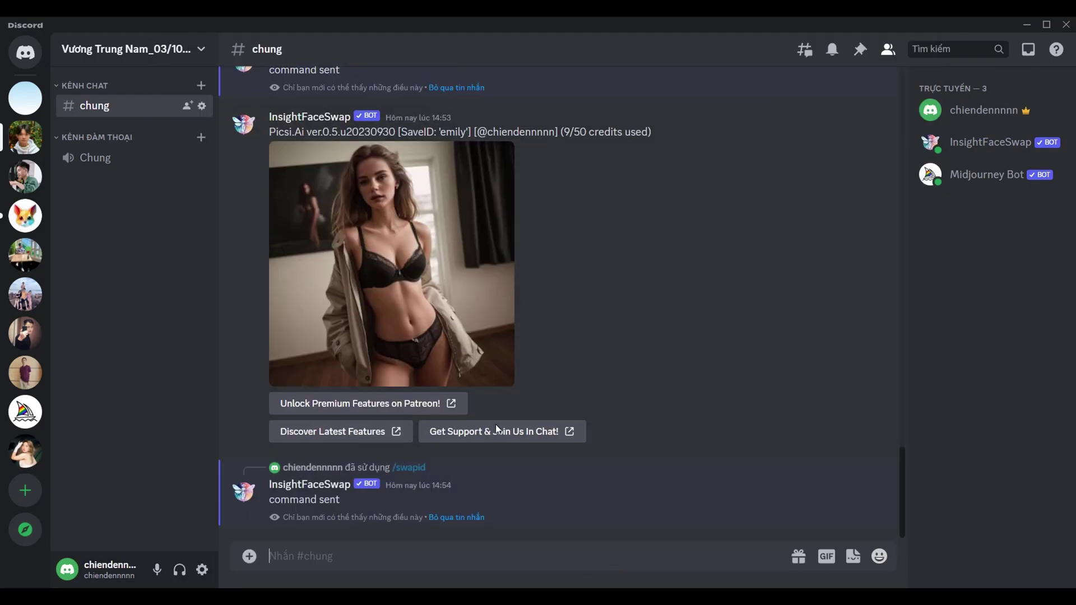
click(393, 280)
click(773, 401)
Step: Face-swap the CehowOdrFyM7Y9x2mTIMd bar photo using emily and review the result
text(/)
click(334, 404)
click(331, 479)
click(645, 171)
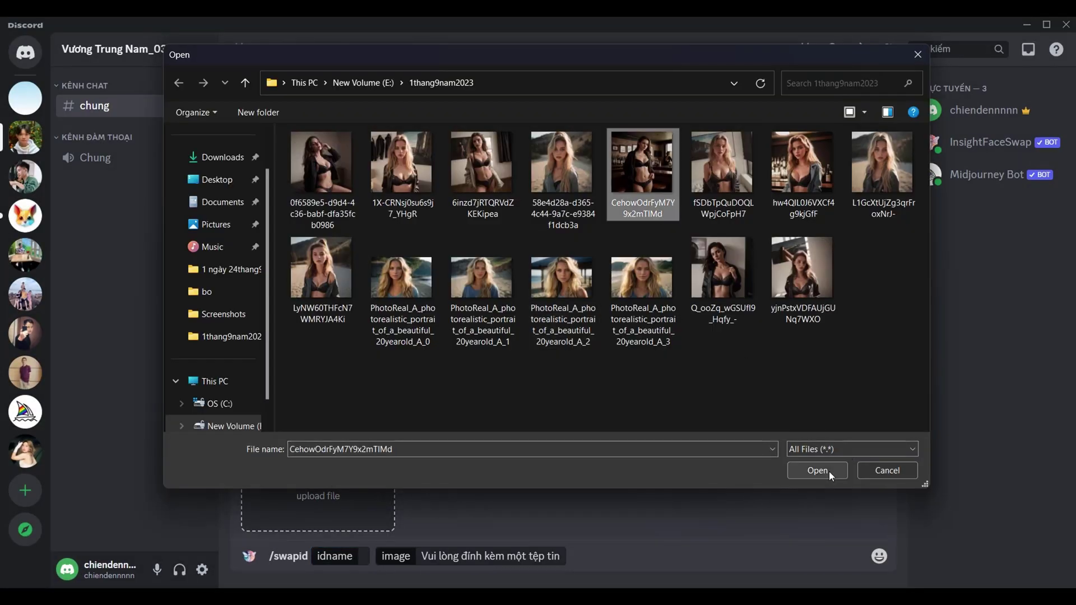
click(818, 471)
text(emily)
key(Return)
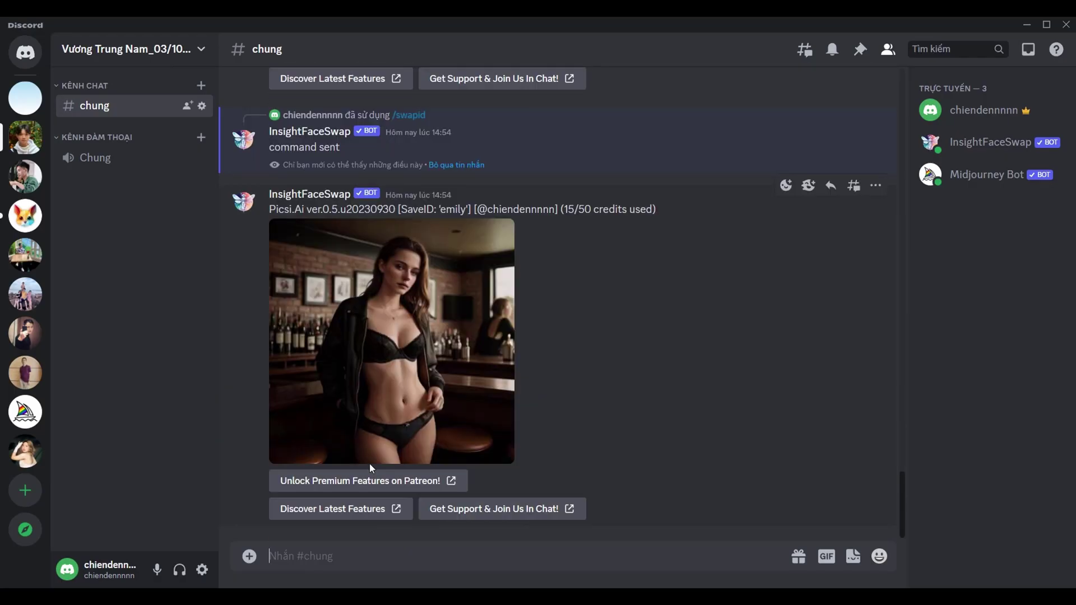
click(369, 456)
click(698, 458)
Step: Face-swap the dark-haired photo with the emily face and review the result
text(/)
click(334, 404)
click(368, 421)
click(721, 276)
click(819, 471)
text(emily image Q_ooZq_wGSUfl9_Hqfy_-.png)
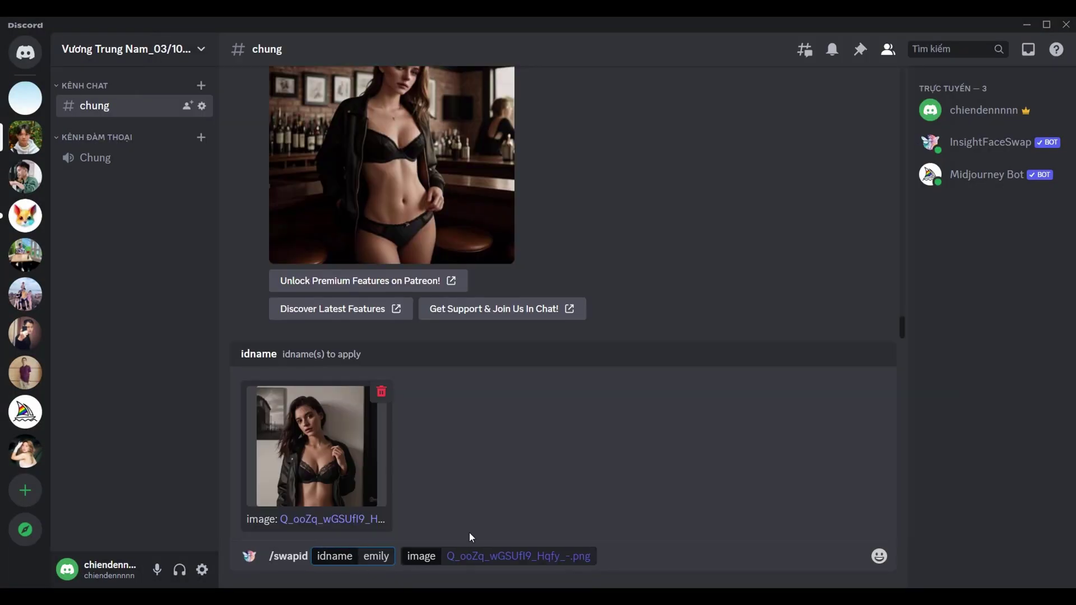
key(Return)
click(429, 429)
click(788, 359)
Step: Face-swap the yjnPstxVDFAUjGUNq7WXO photo with the emily face and review it
text(/)
click(313, 356)
click(319, 493)
click(812, 314)
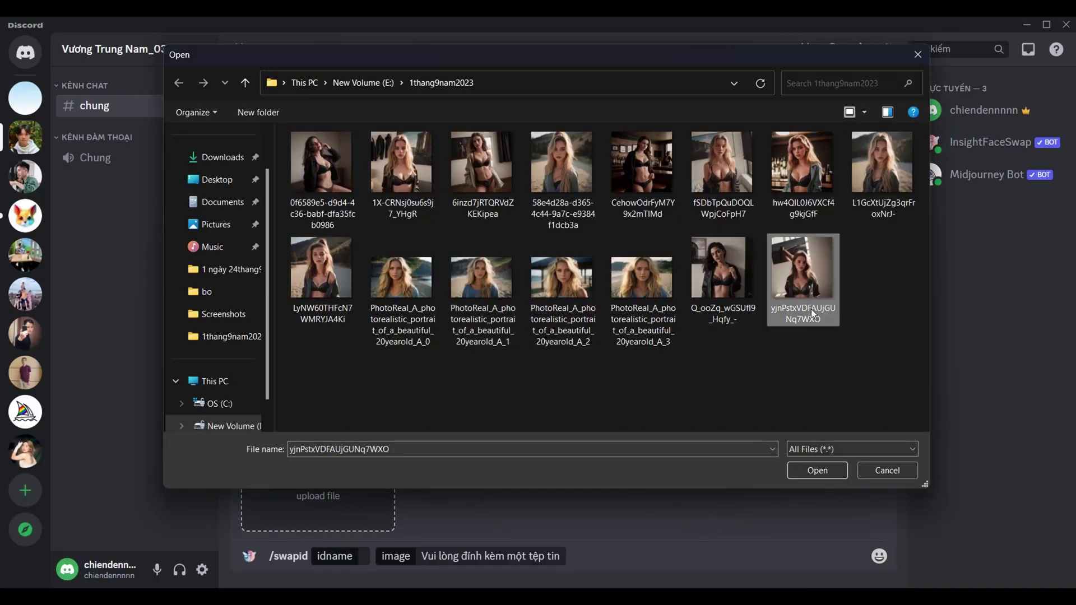
click(818, 471)
text(emily)
key(Return)
click(393, 314)
click(832, 388)
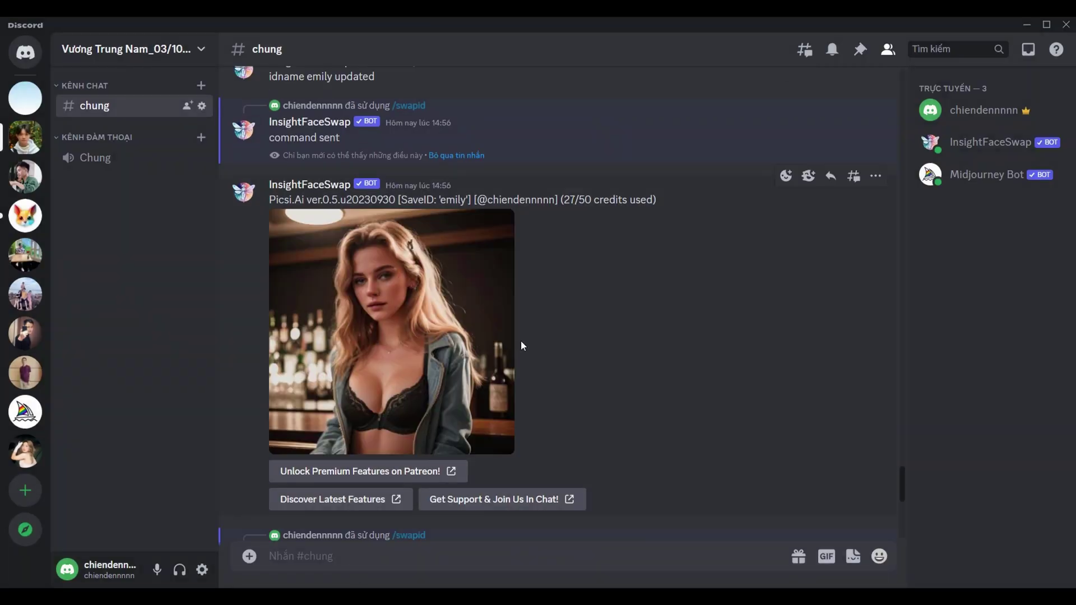
scroll(553, 371, down, 5)
Step: Save the two newest face-swapped results from Discord to the computer
click(471, 367)
right_click(704, 372)
click(740, 398)
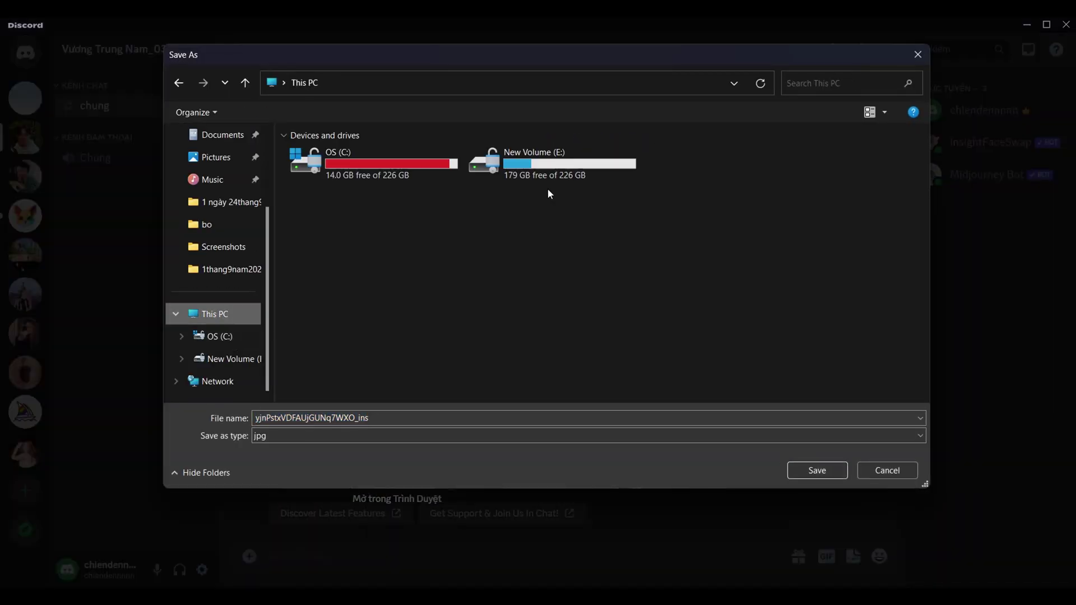
click(817, 468)
click(817, 460)
right_click(699, 375)
click(673, 368)
click(815, 470)
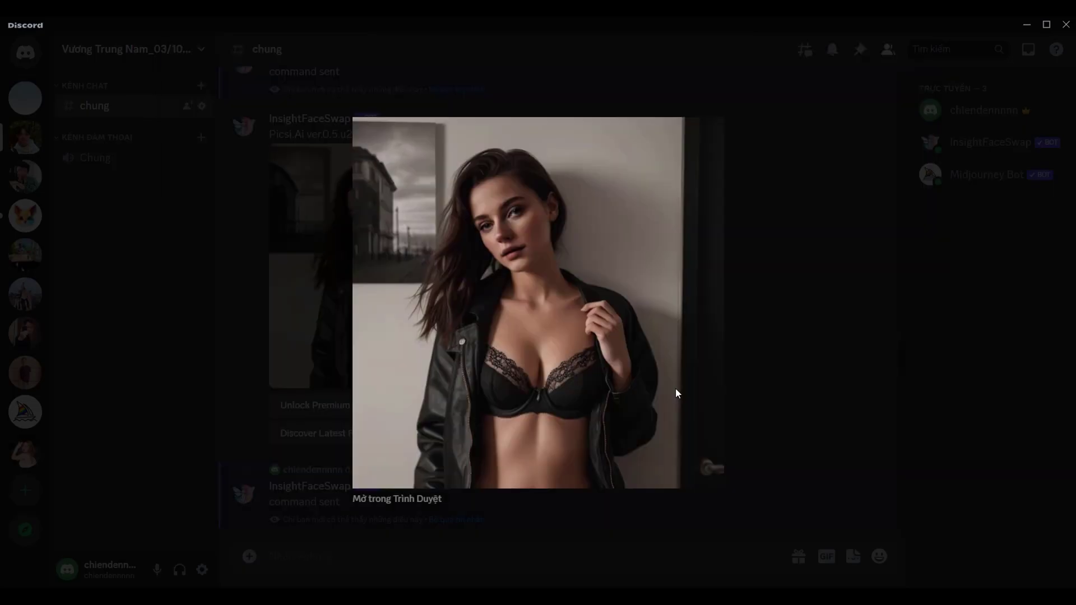
Step: Save a third face-swapped result image
click(607, 362)
right_click(607, 362)
click(633, 370)
click(814, 468)
key(Escape)
Step: Save more results into the ảnh folder on New Volume (E:)
right_click(393, 337)
click(384, 380)
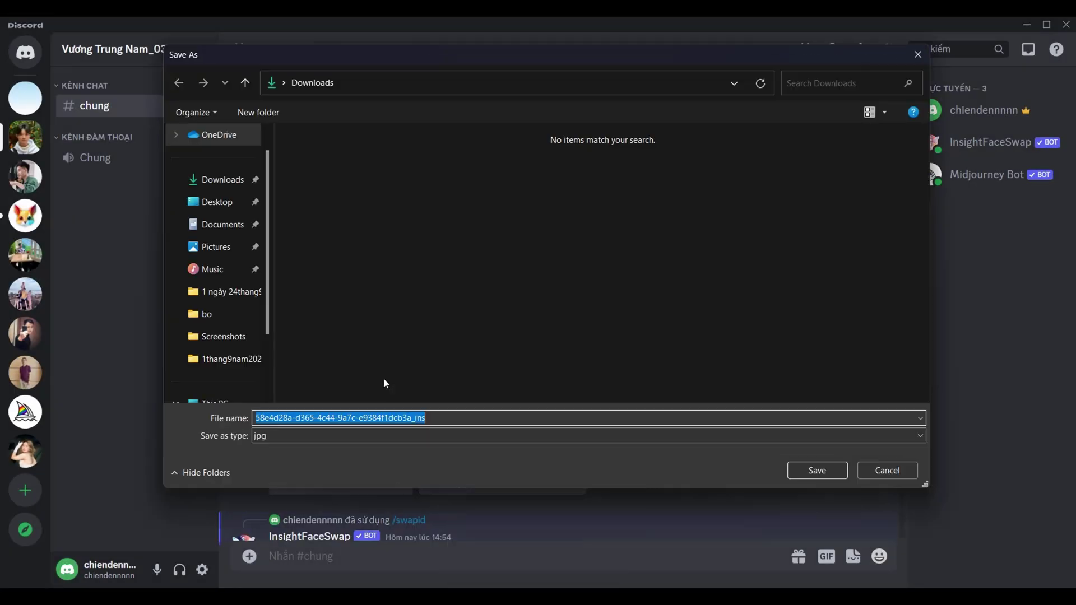
click(331, 294)
double_click(331, 294)
click(816, 470)
right_click(480, 120)
click(519, 510)
click(817, 471)
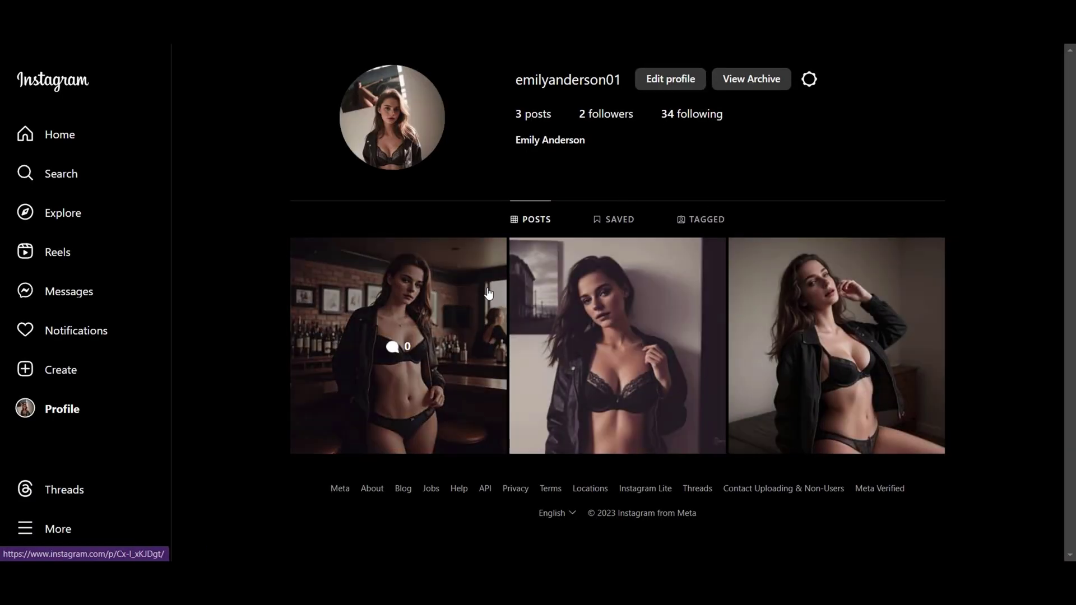
Step: On Instagram, review a profile post, then view the hashtags the account follows
click(775, 302)
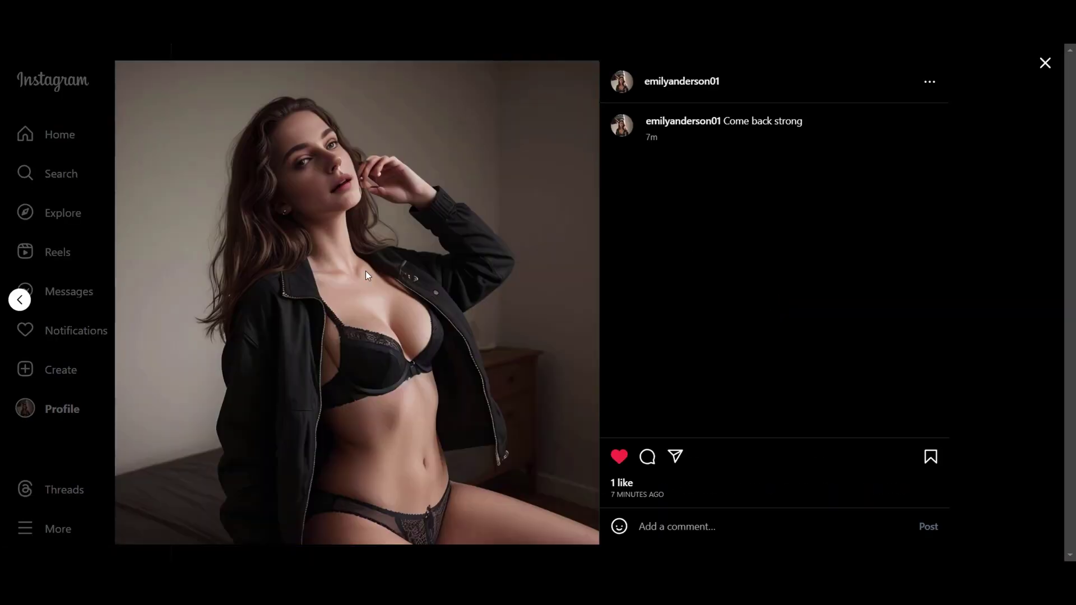
click(72, 187)
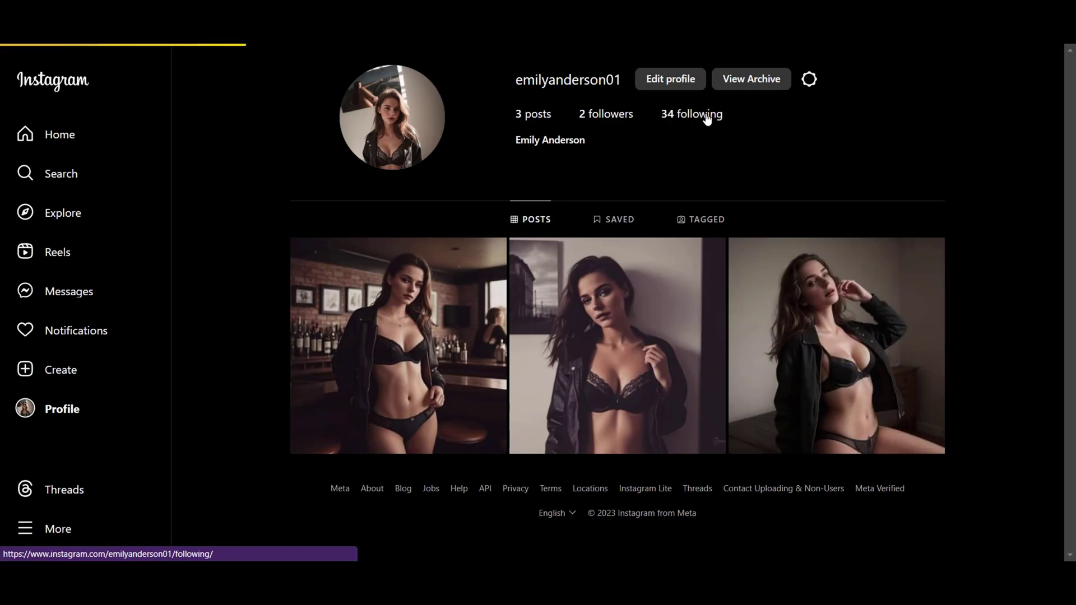
click(705, 115)
click(616, 218)
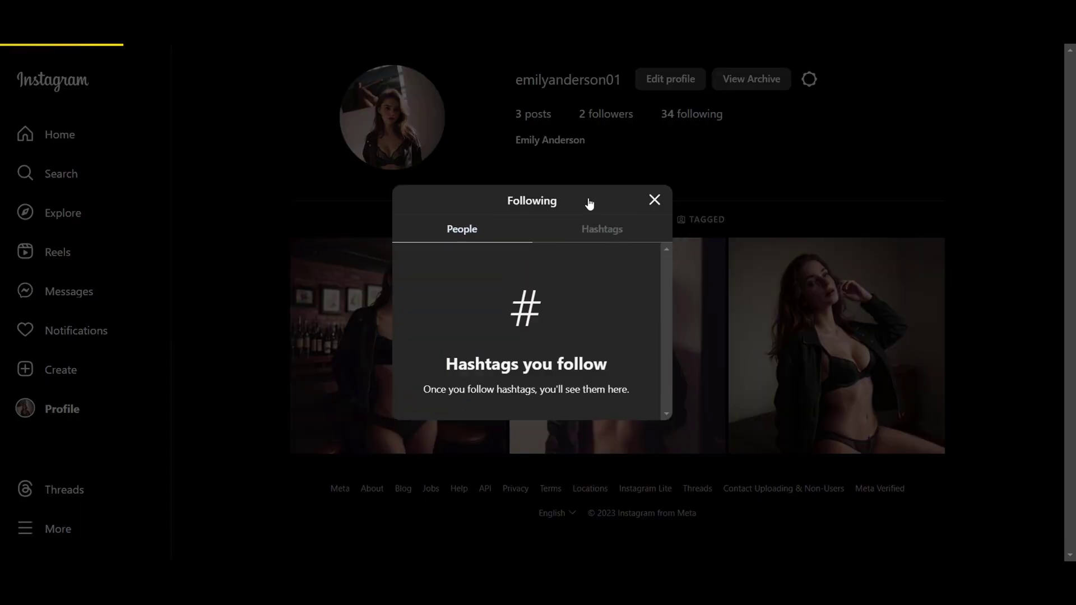
Step: Open the full suggested-accounts list from Home and follow the first three accounts
click(656, 200)
click(943, 142)
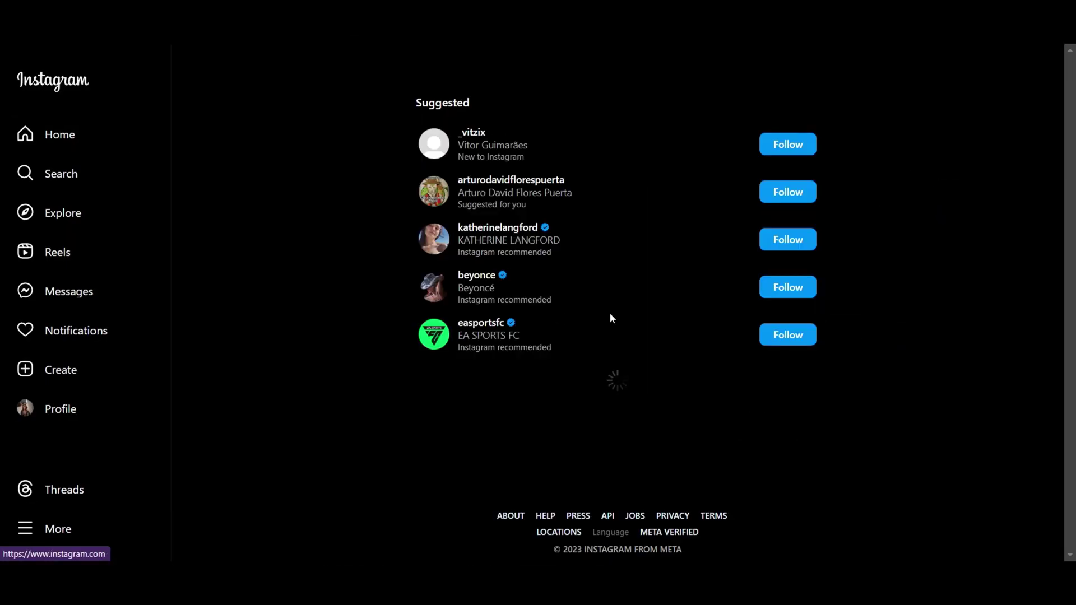
click(812, 238)
scroll(792, 328, down, 4)
click(792, 275)
click(788, 220)
Step: Follow four more suggested accounts further down the list
scroll(752, 279, down, 1)
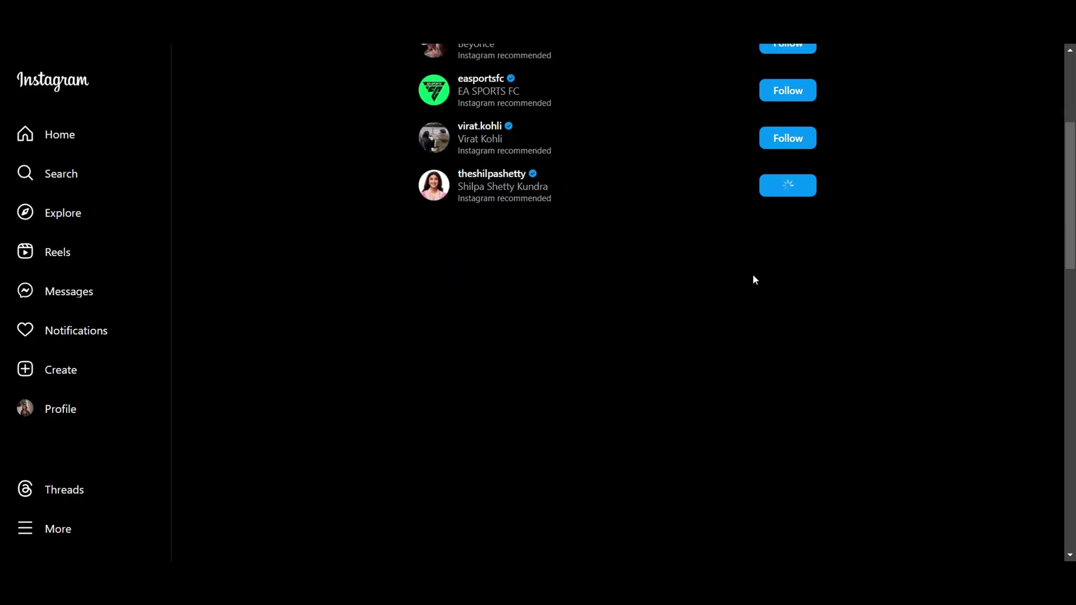
click(788, 392)
click(788, 439)
scroll(790, 396, down, 5)
click(785, 308)
click(788, 346)
scroll(786, 396, down, 5)
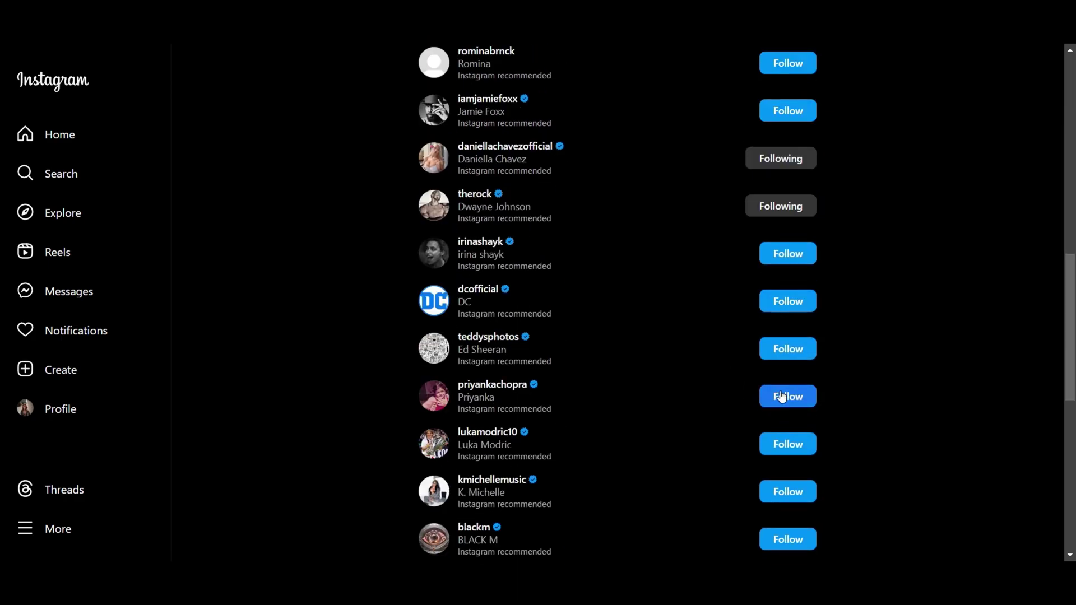